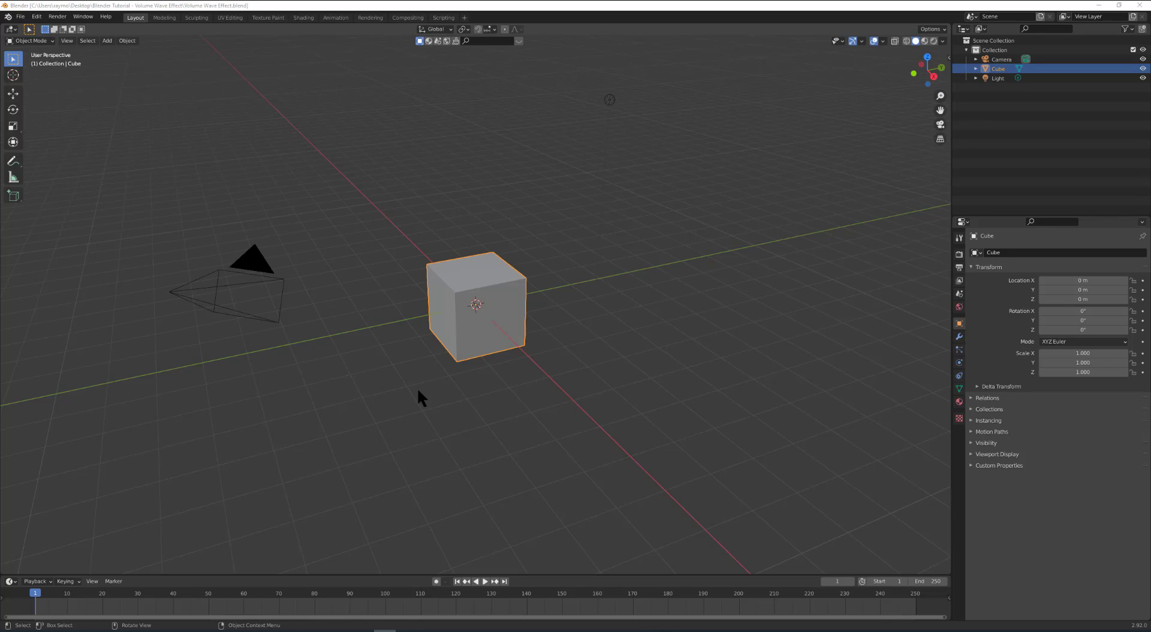
Scale the cube along X to about 2.169, turning it into an elongated box.
middle_drag(451, 391, 460, 395)
scroll(460, 396, up, 2)
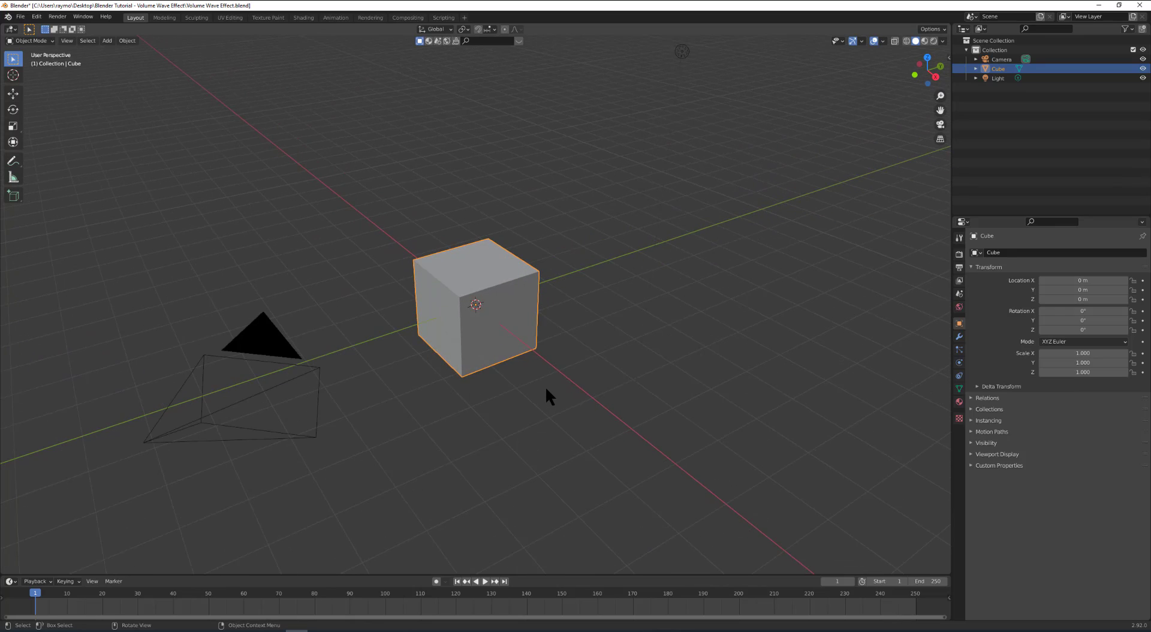
key(s)
key(x)
click(616, 435)
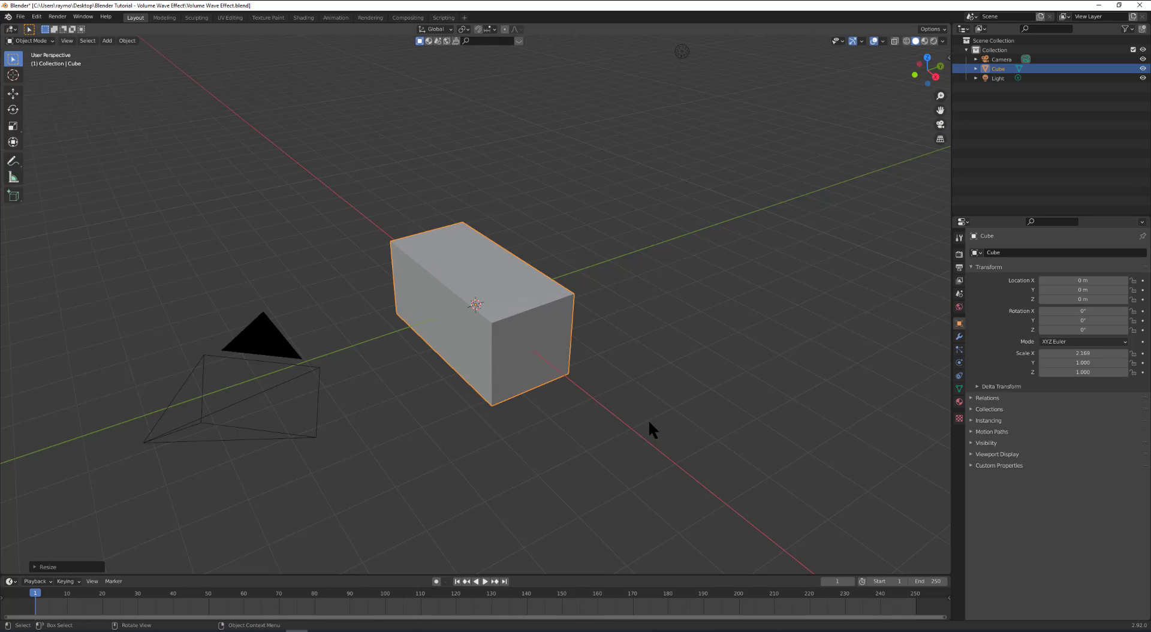
middle_drag(649, 419, 659, 409)
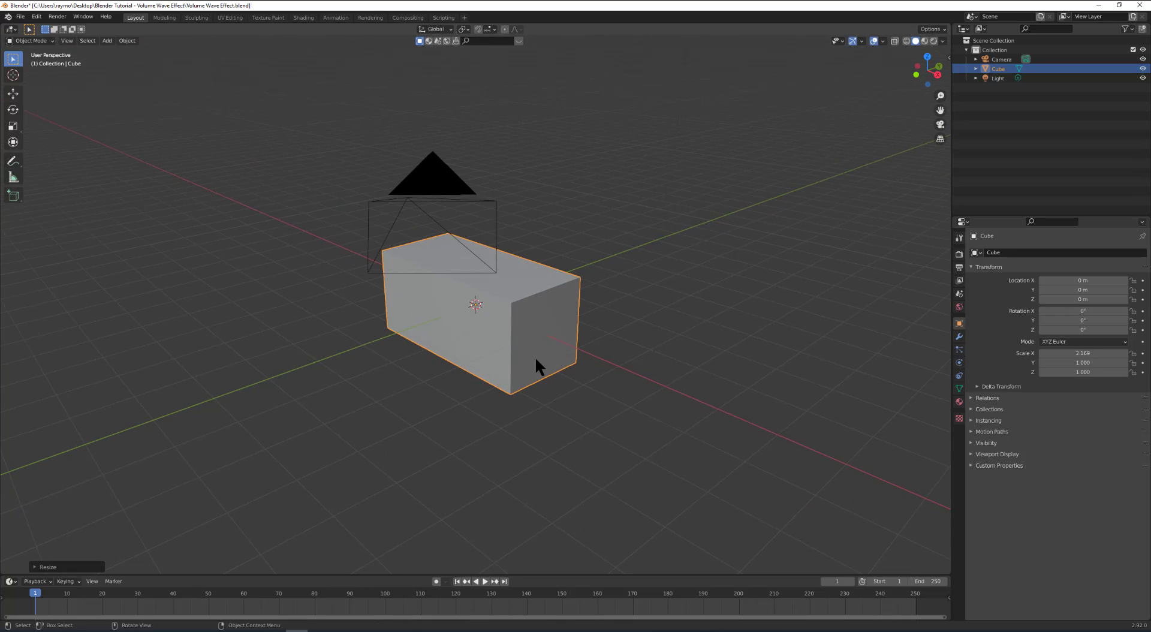
middle_drag(643, 404, 663, 404)
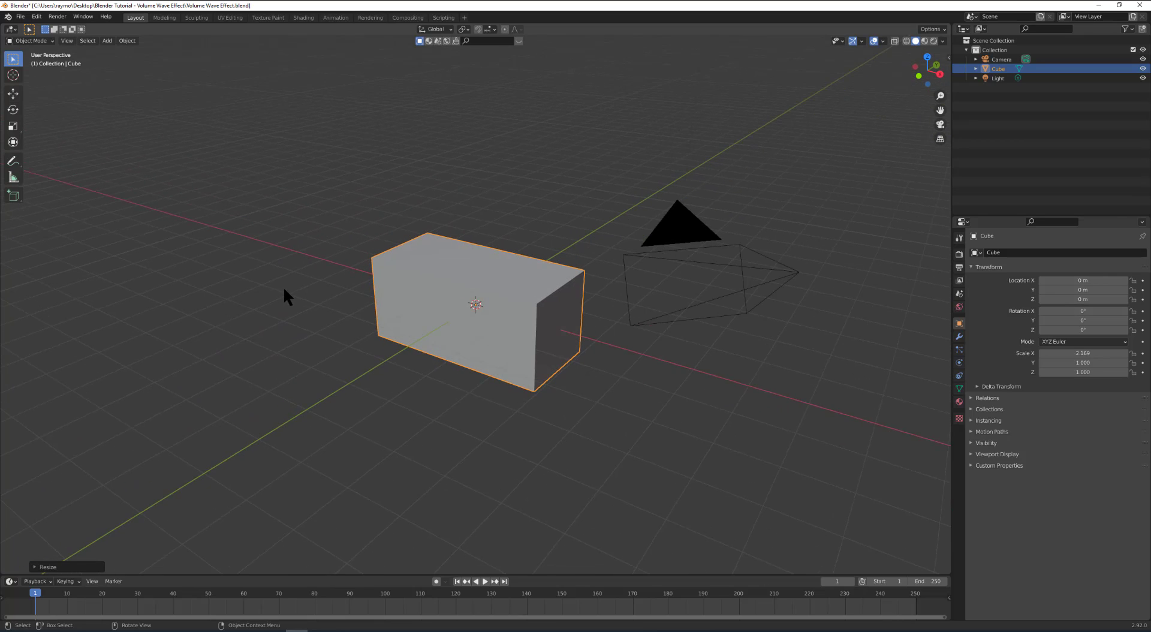
middle_drag(275, 303, 488, 309)
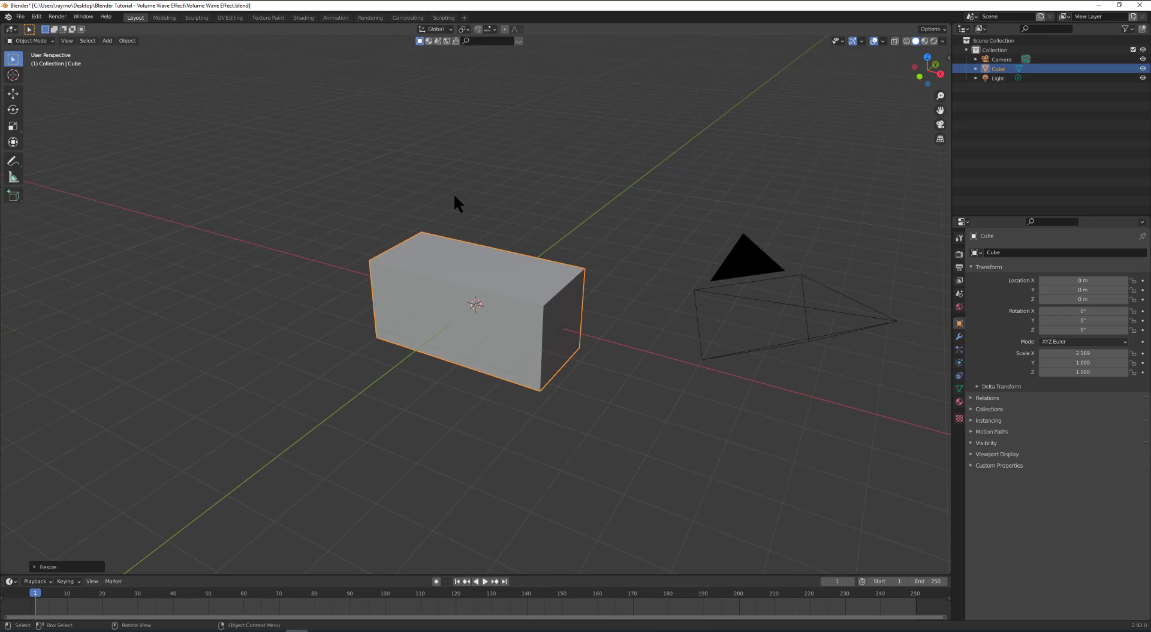
Open the Shading workspace, make the node editor taller, and select the Principled BSDF node.
click(303, 18)
middle_drag(602, 246, 624, 248)
scroll(624, 245, up, 2)
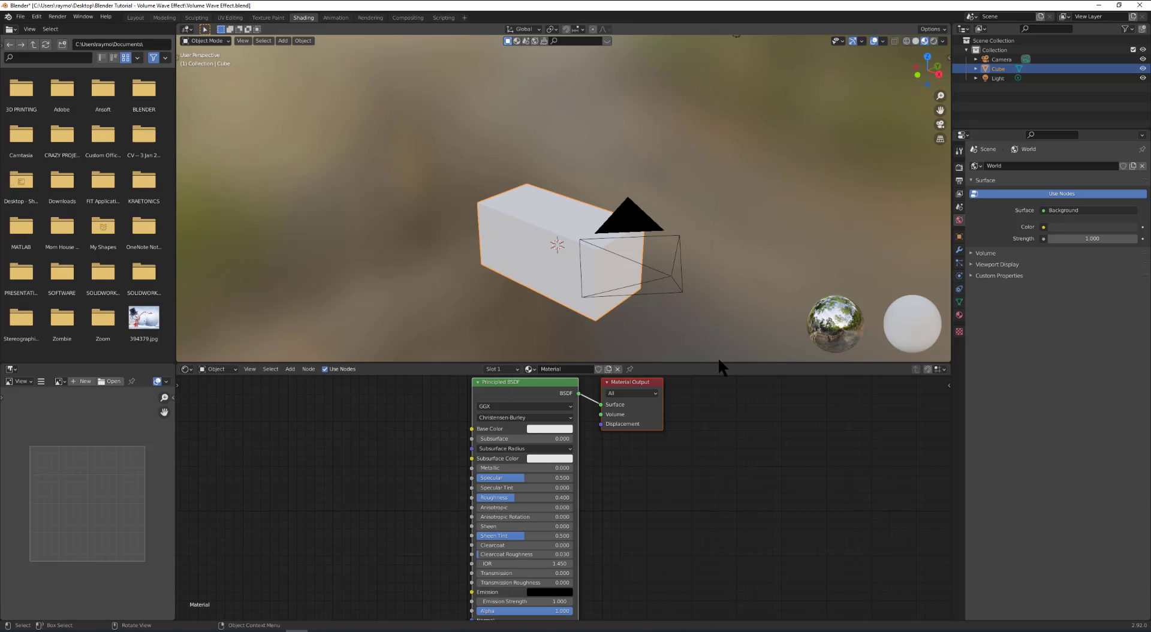
drag(719, 363, 717, 207)
middle_drag(534, 136, 576, 115)
scroll(576, 115, up, 1)
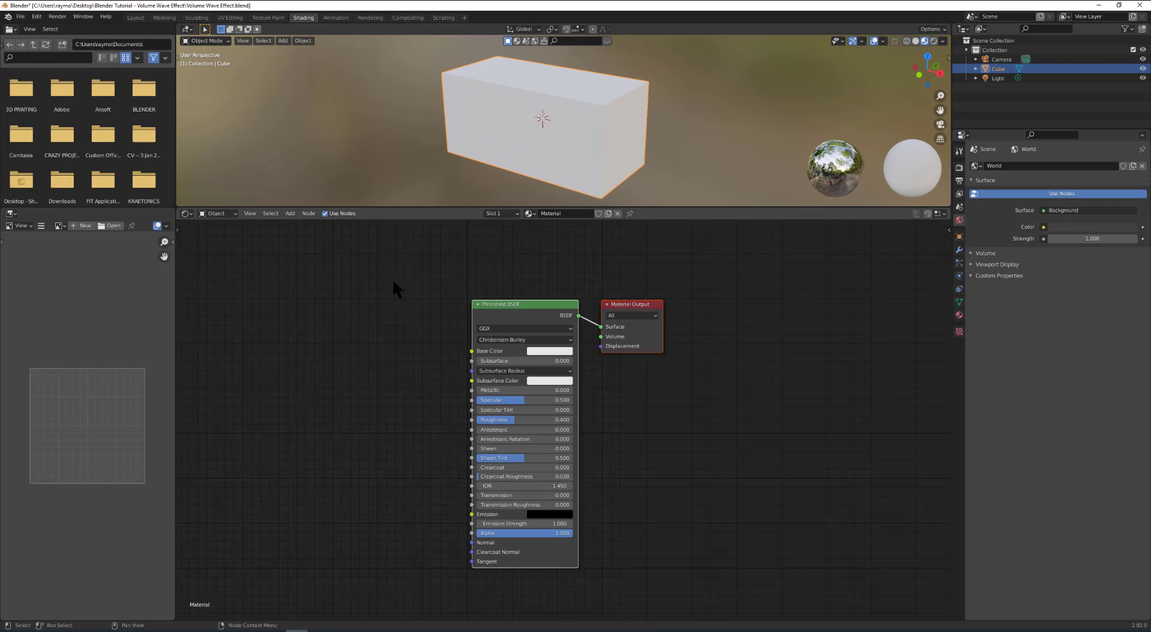
click(326, 369)
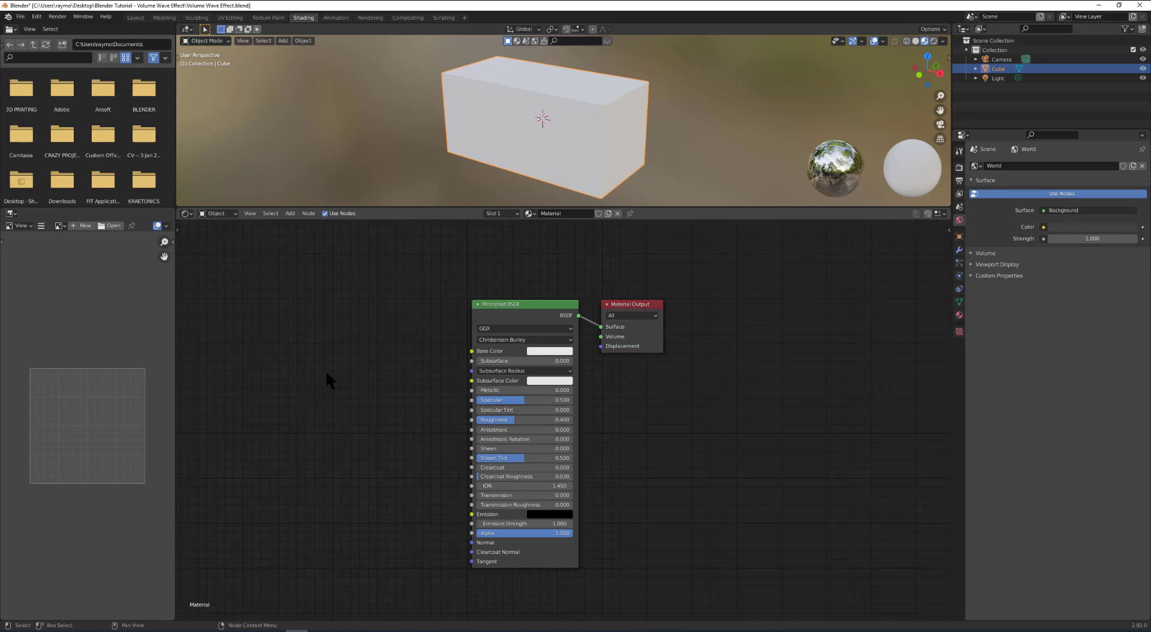
click(526, 304)
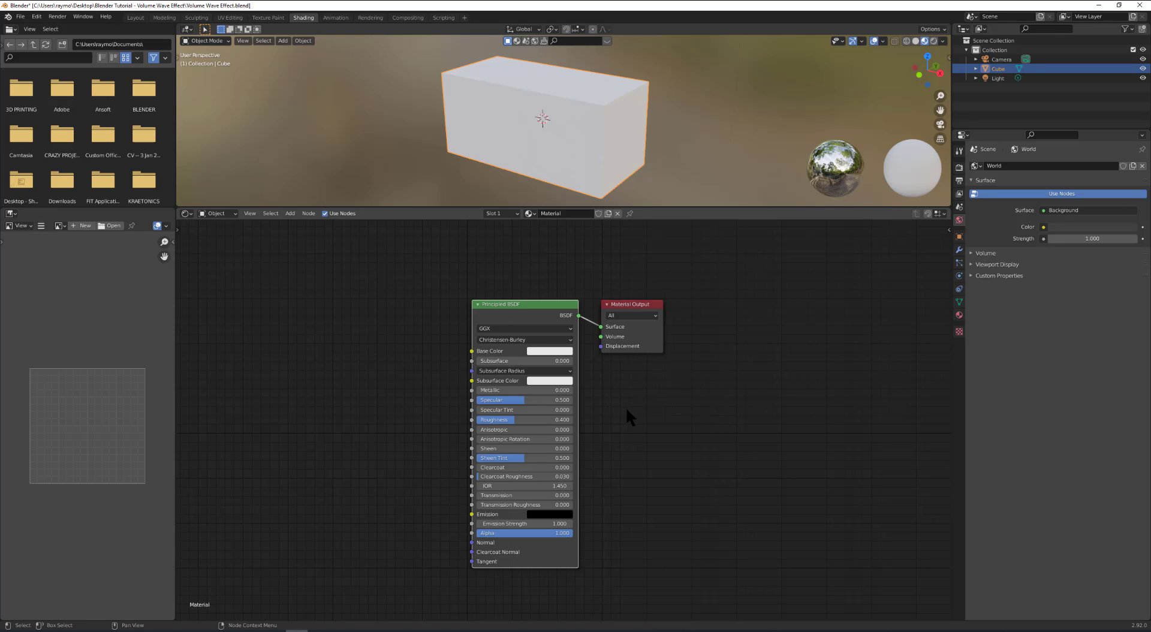
Move Principled BSDF and Material Output right and add a Texture Coordinate node on the left.
key(g)
click(848, 406)
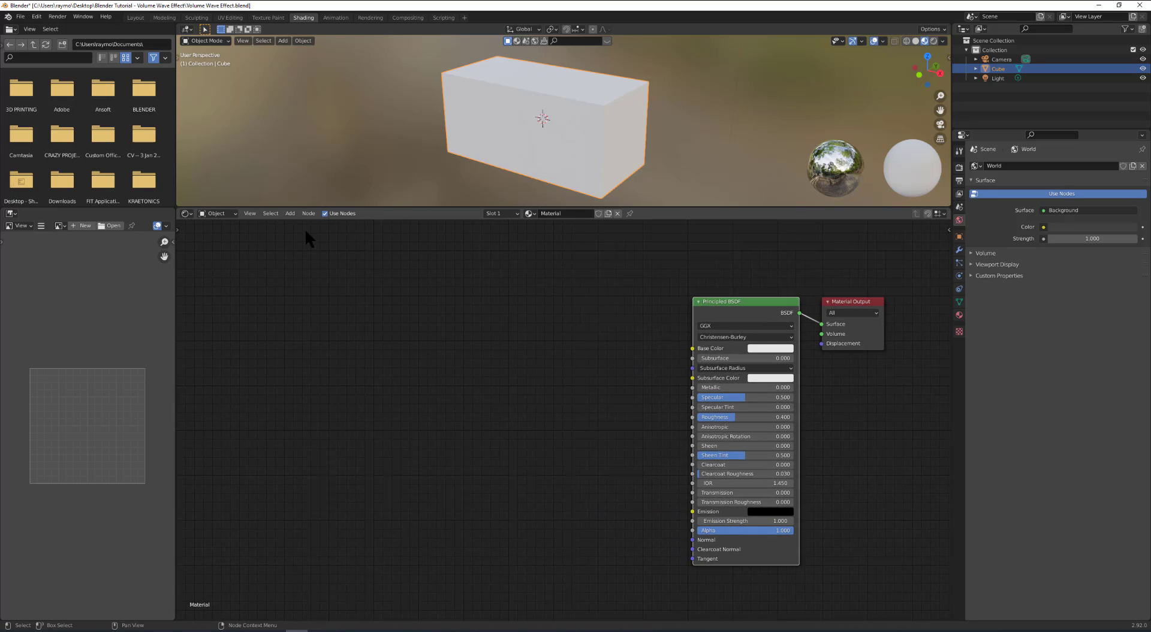
click(291, 214)
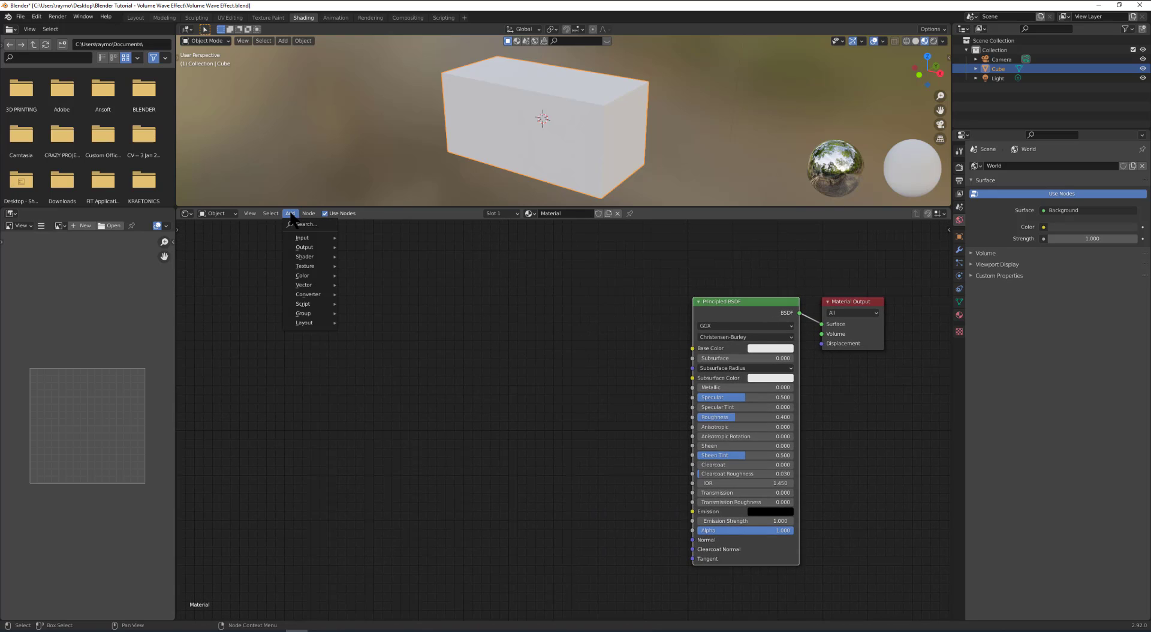
mouse_move(306, 238)
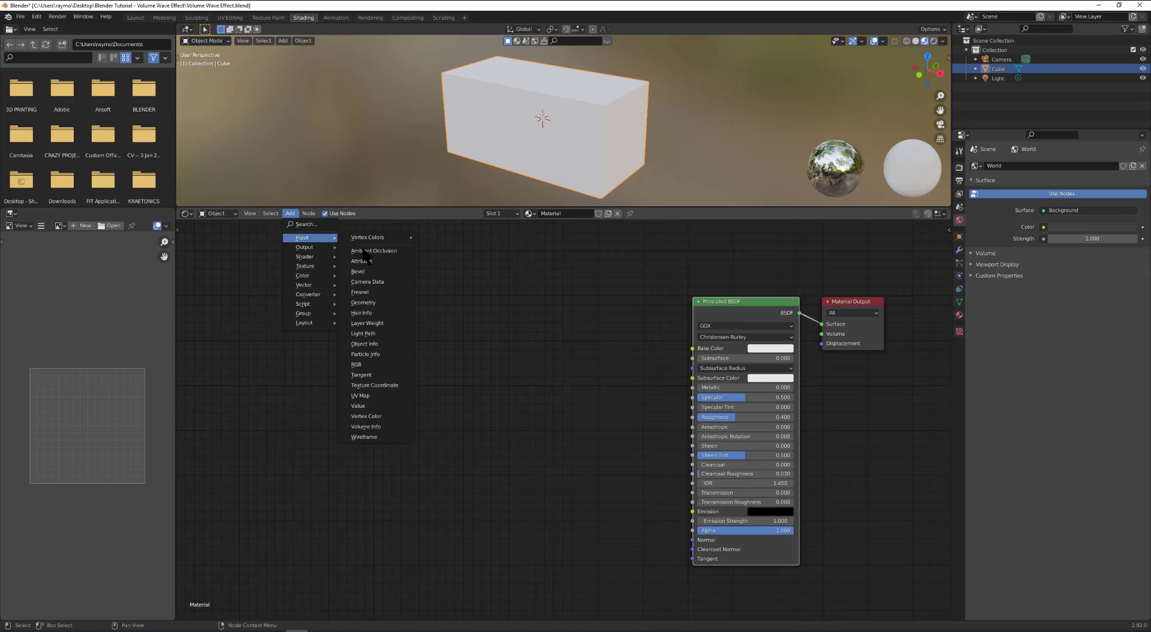
click(384, 386)
click(224, 340)
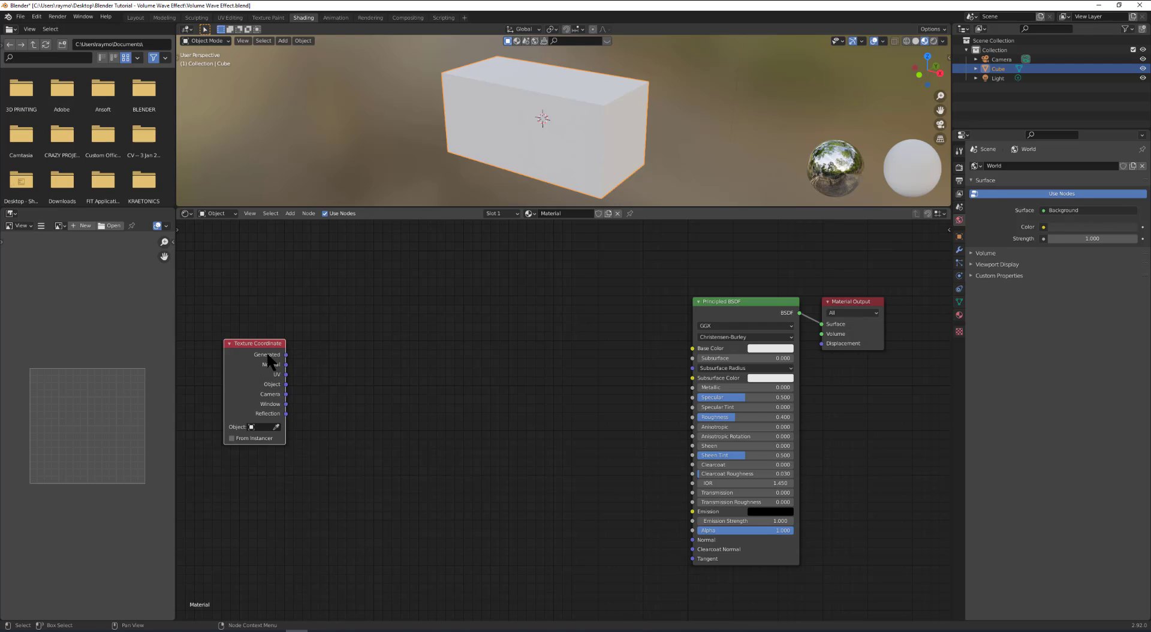
Add a Mapping node and link Generated coordinates into its Vector input.
click(290, 214)
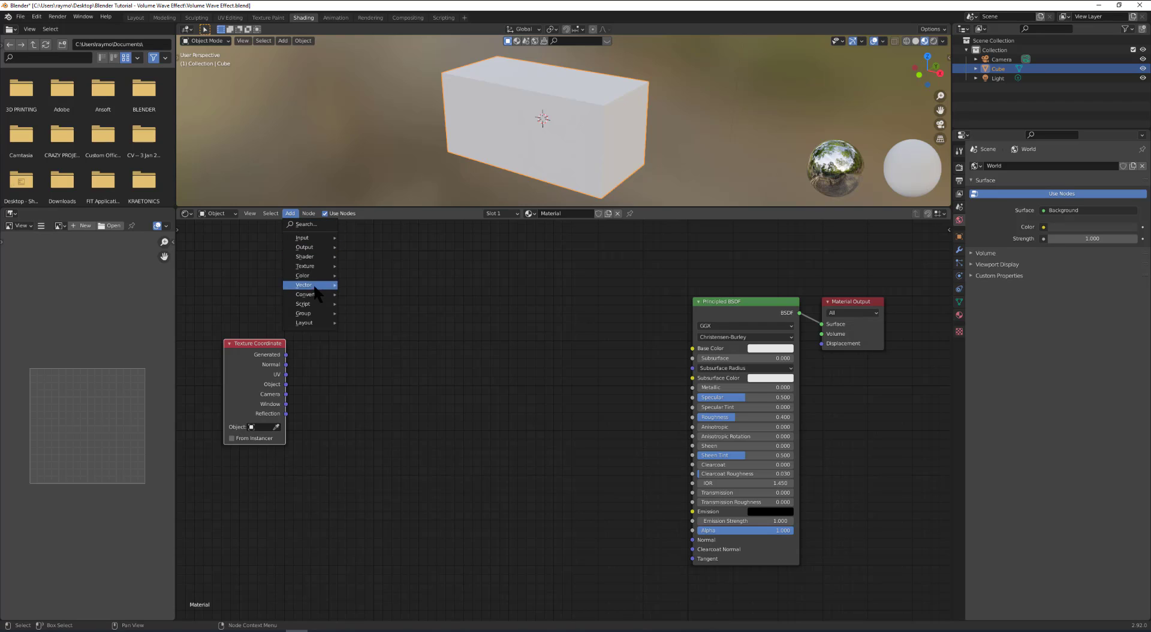
mouse_move(315, 297)
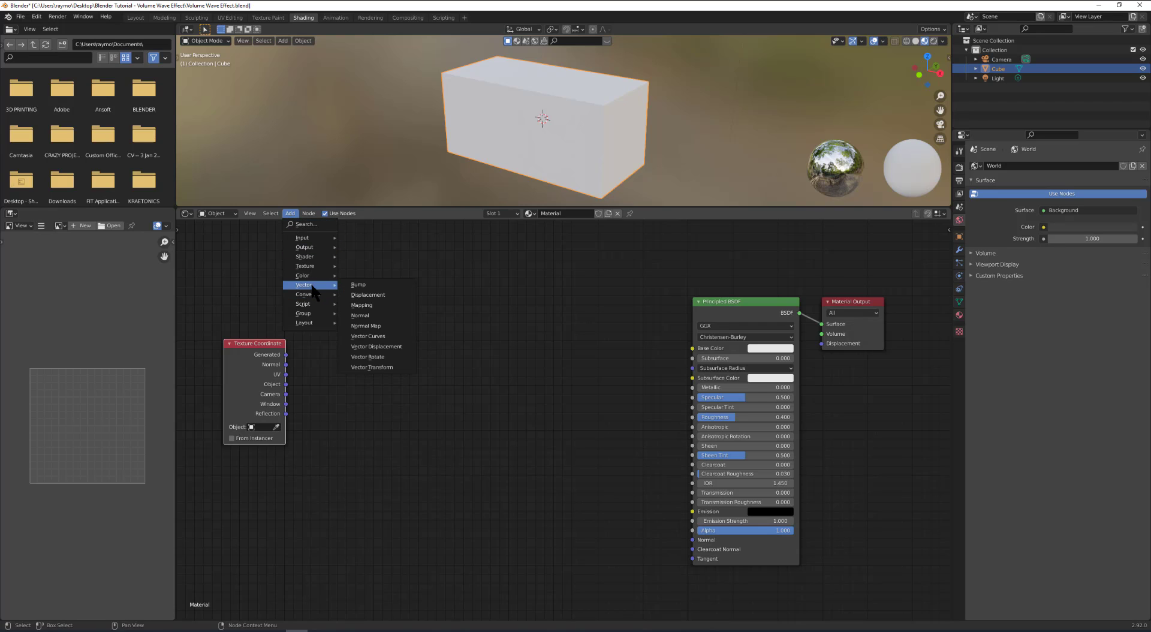
click(362, 305)
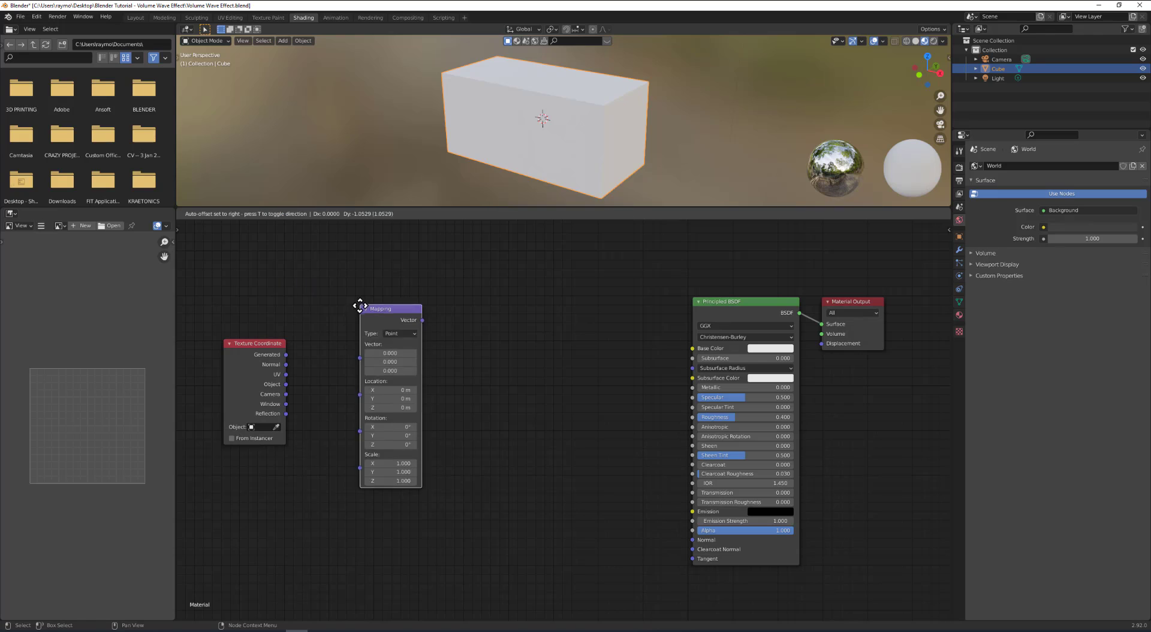
click(304, 347)
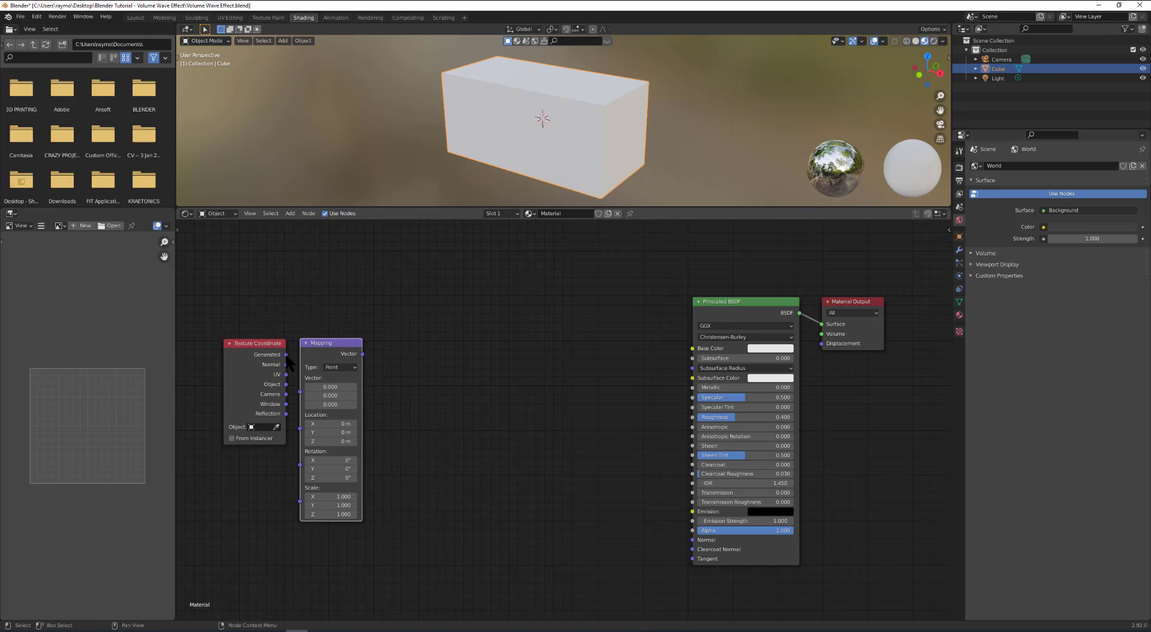
drag(287, 355, 301, 394)
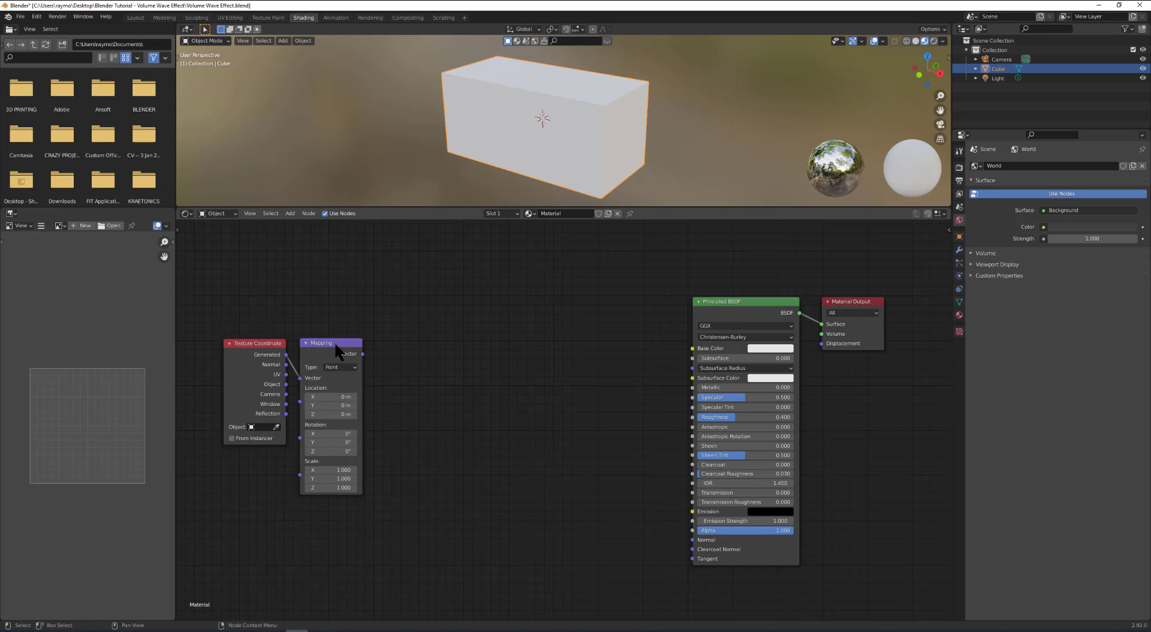
drag(333, 340, 338, 343)
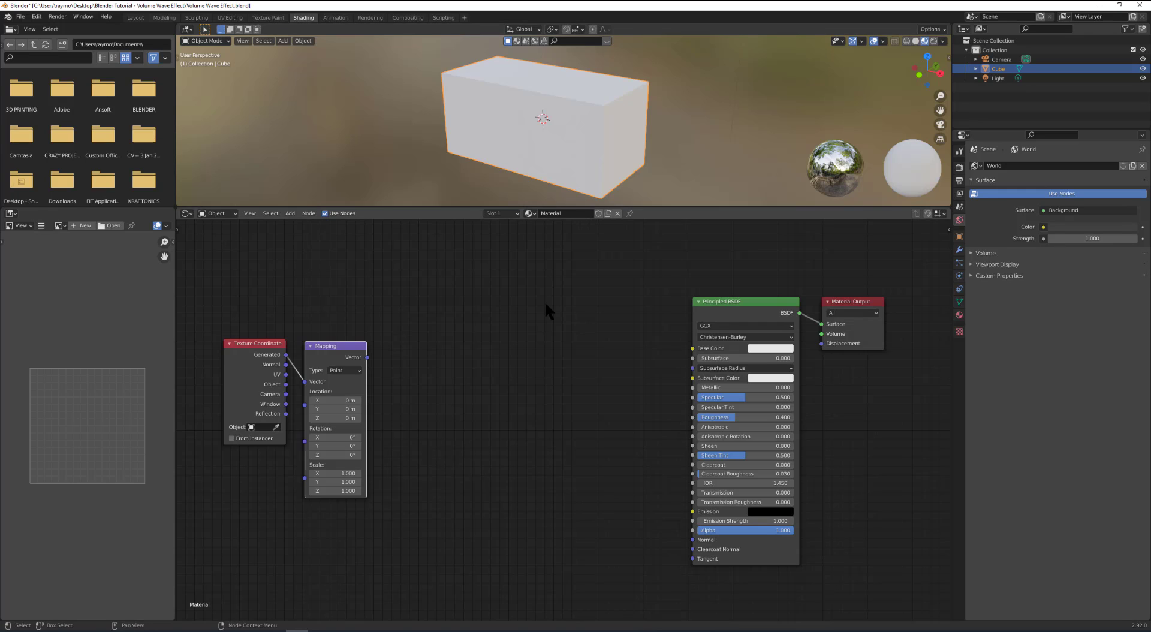
Add a Separate XYZ node right of Mapping, fed by Mapping's Vector output.
click(291, 214)
mouse_move(309, 294)
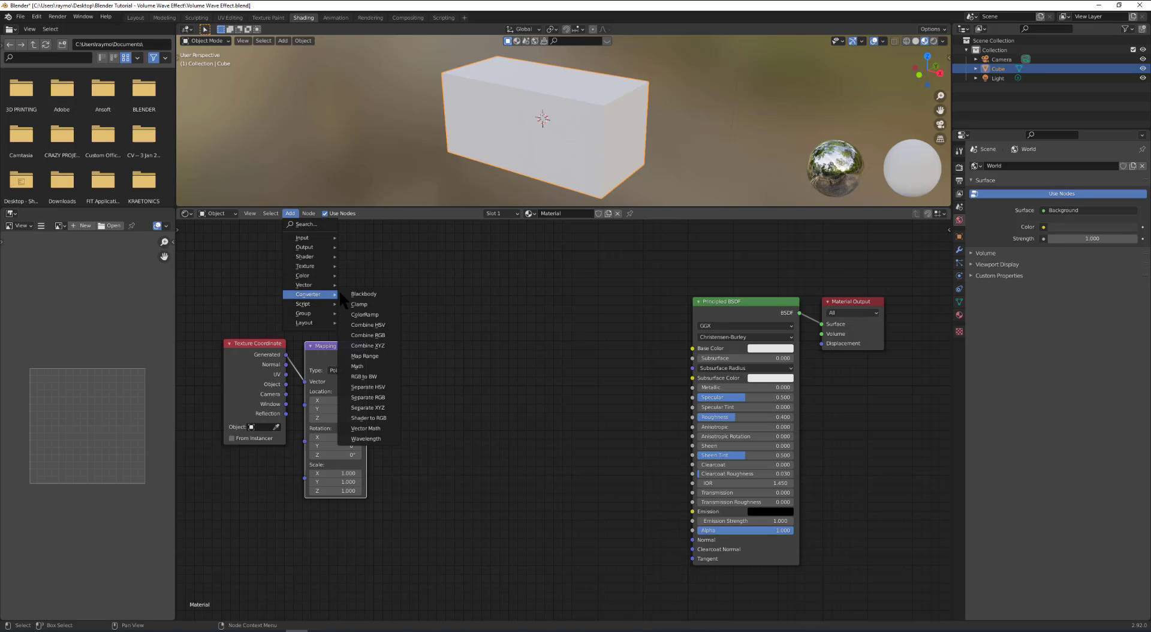
click(367, 407)
click(384, 337)
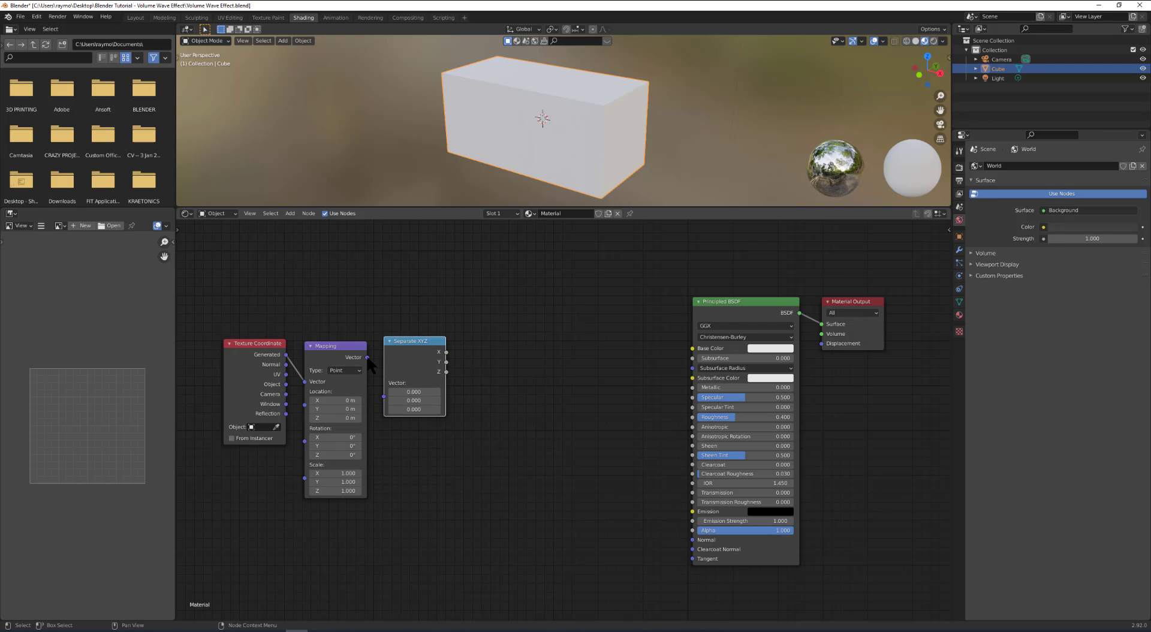
drag(368, 358, 379, 394)
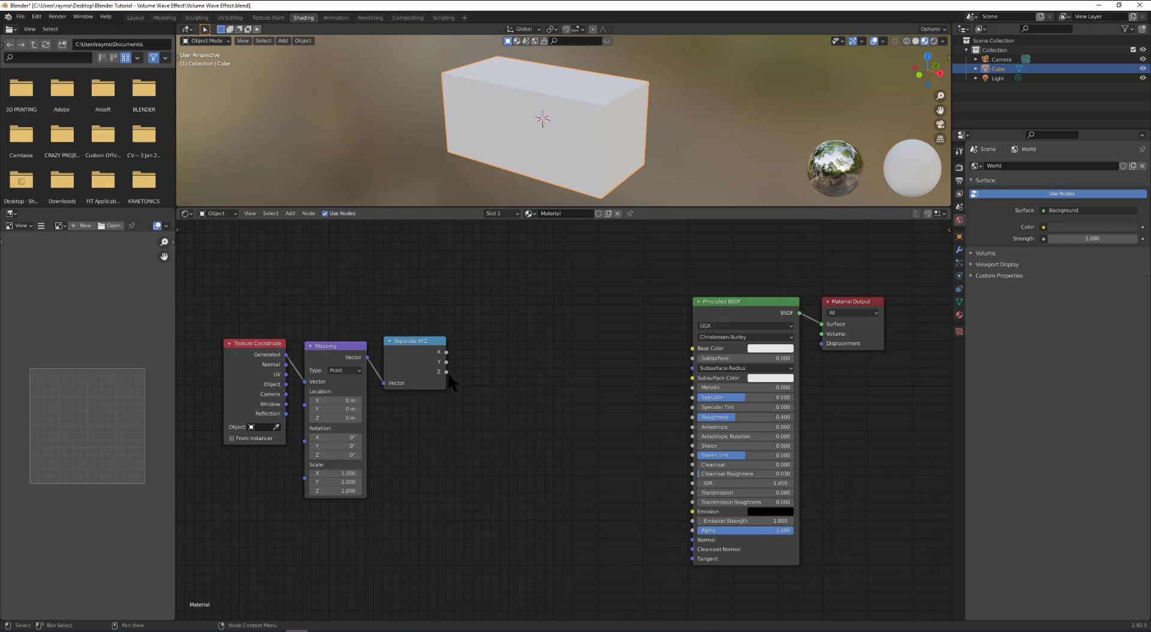
Connect the Separate XYZ X output to the Principled BSDF Base Color.
click(342, 344)
drag(343, 343, 406, 344)
click(408, 341)
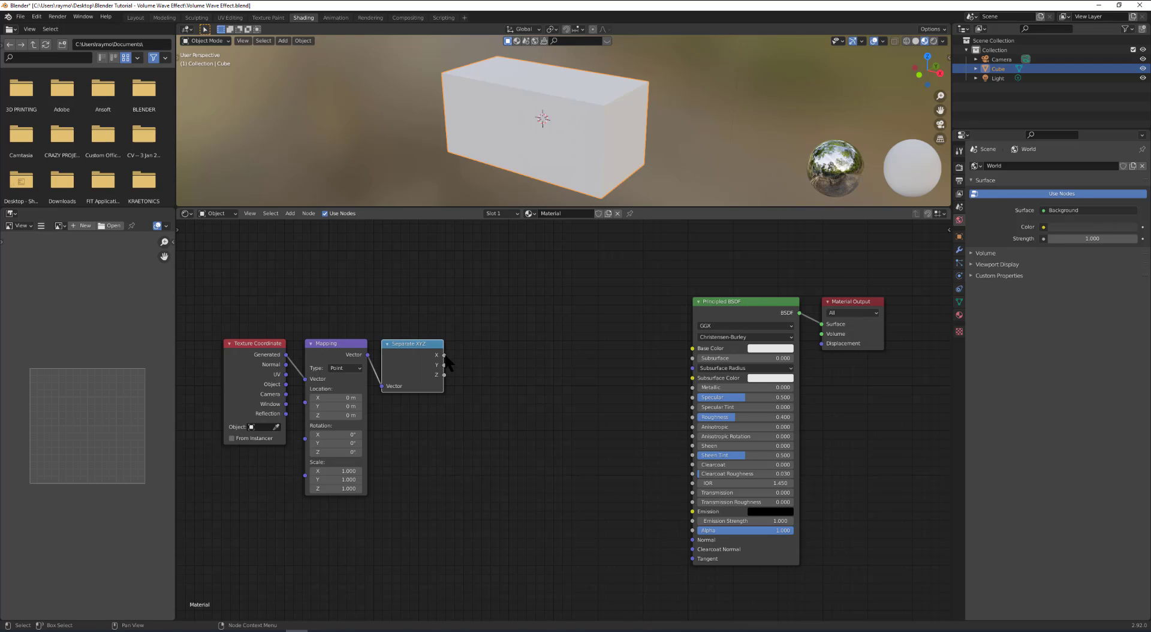
drag(444, 355, 691, 352)
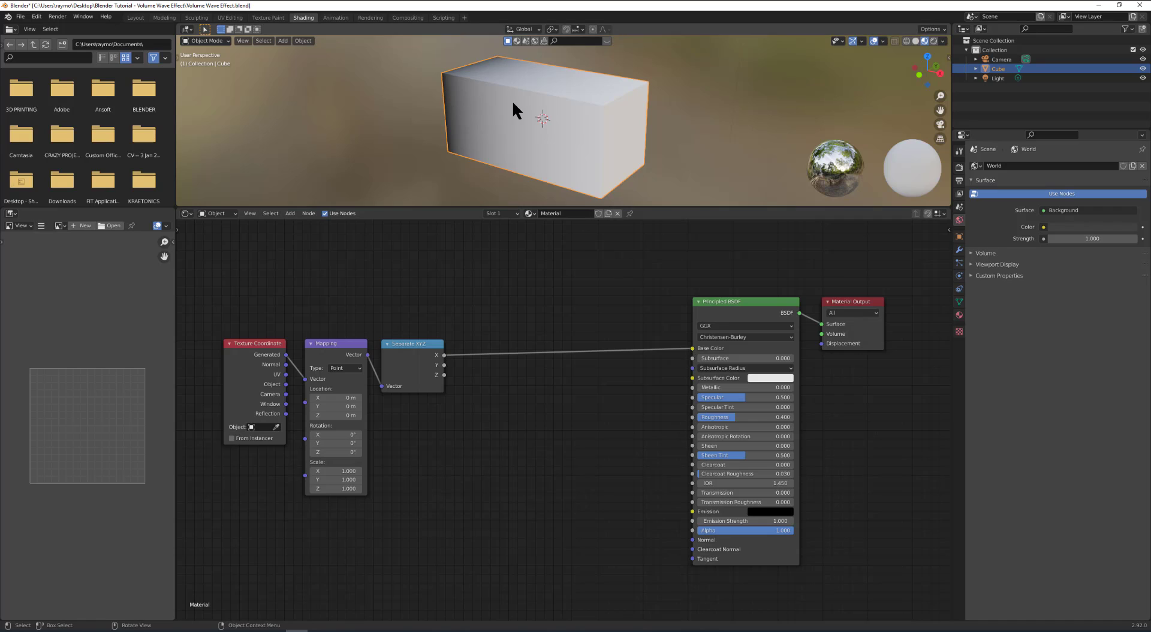
middle_drag(491, 121, 518, 121)
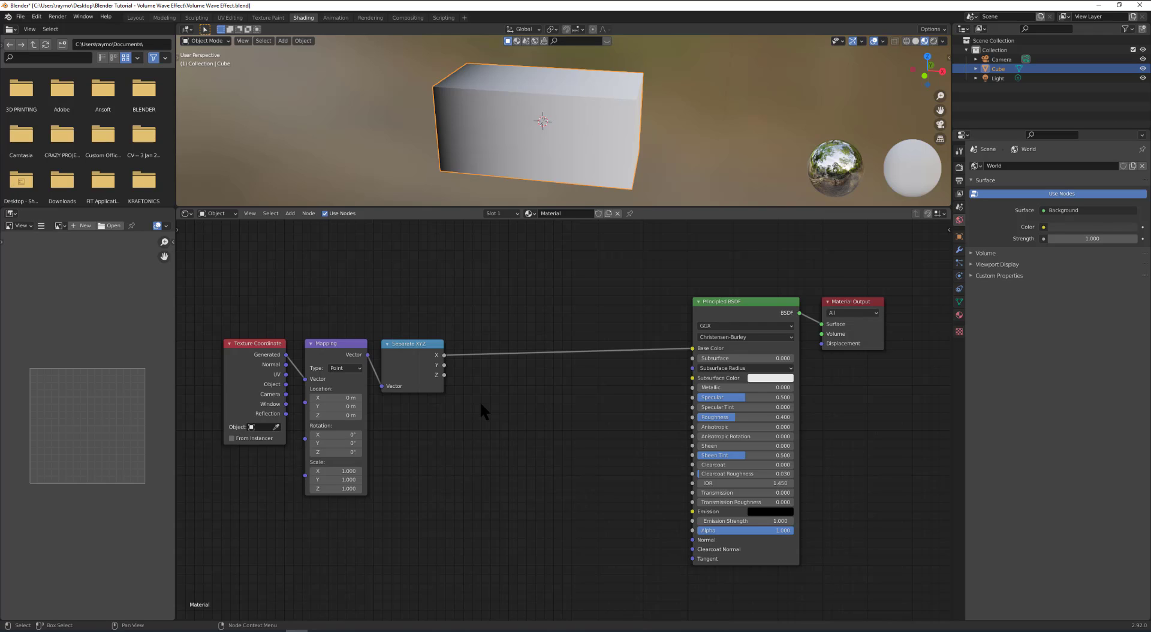
Insert a Sine math node between the X output and Base Color.
click(290, 214)
mouse_move(310, 296)
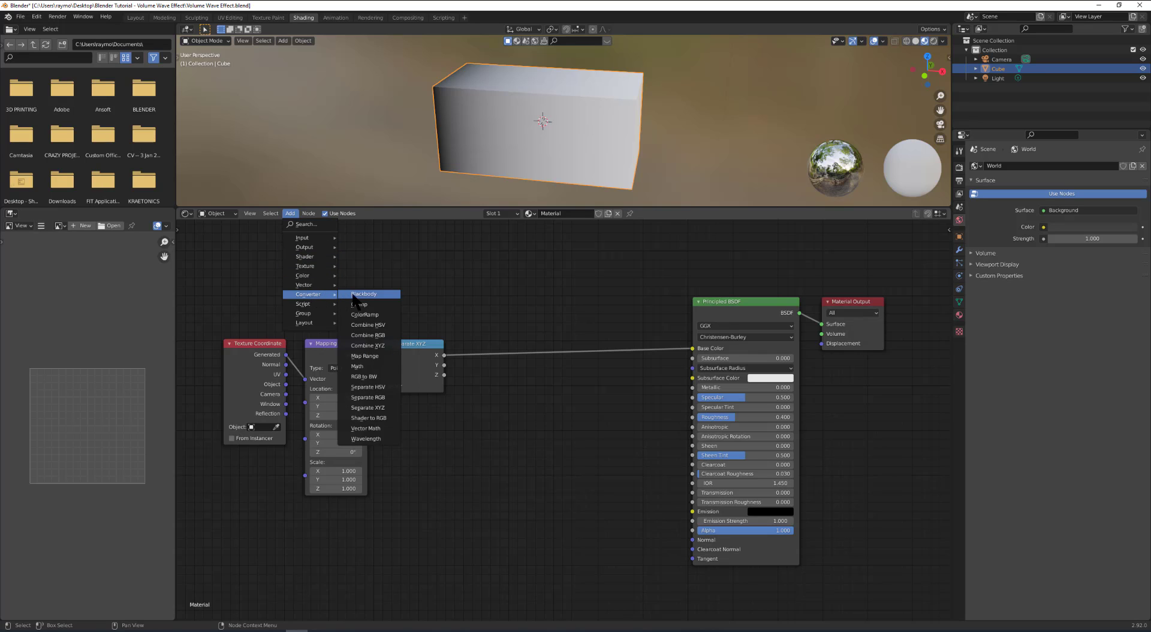
click(367, 366)
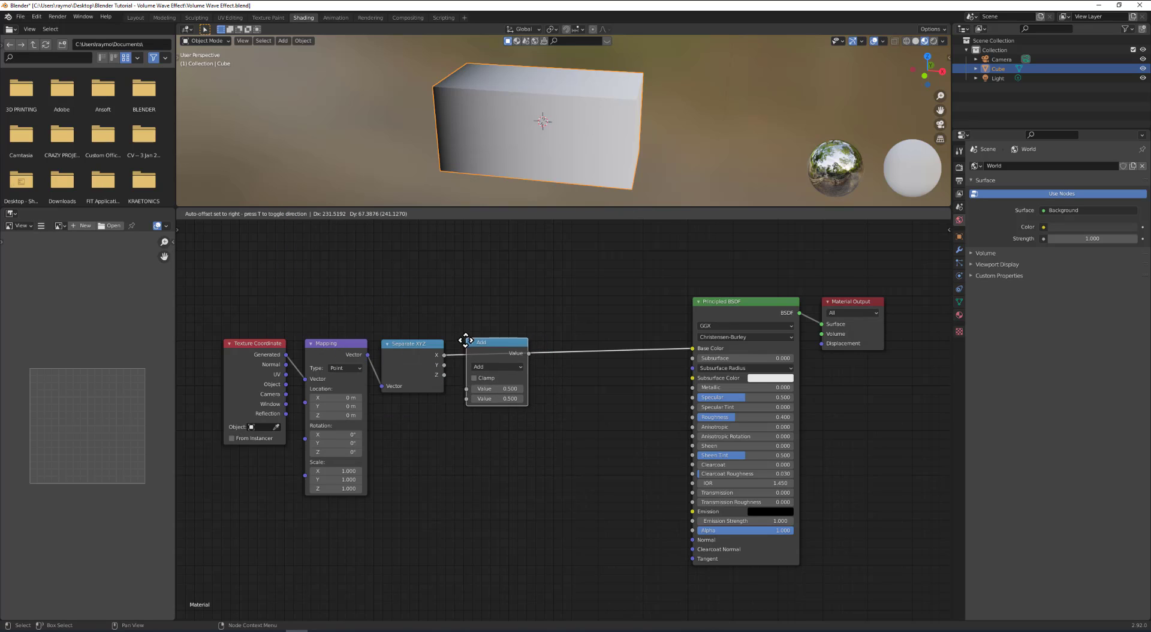
click(480, 334)
click(505, 367)
click(685, 390)
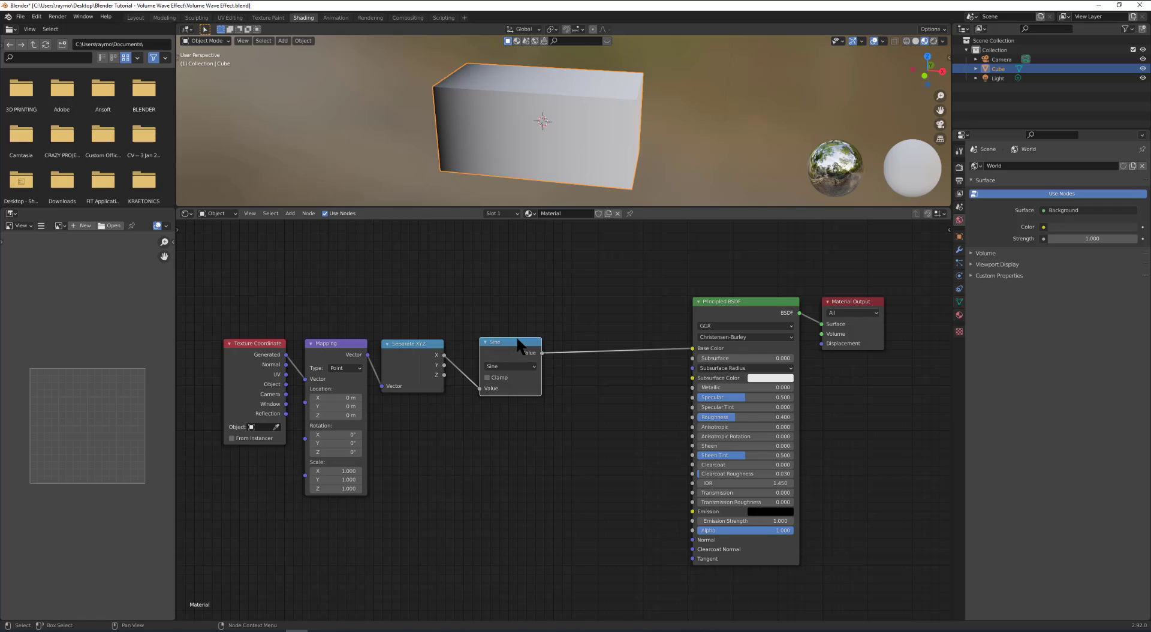
Duplicate the Sine node onto the link before it and switch the copy to Multiply.
key(shift+d)
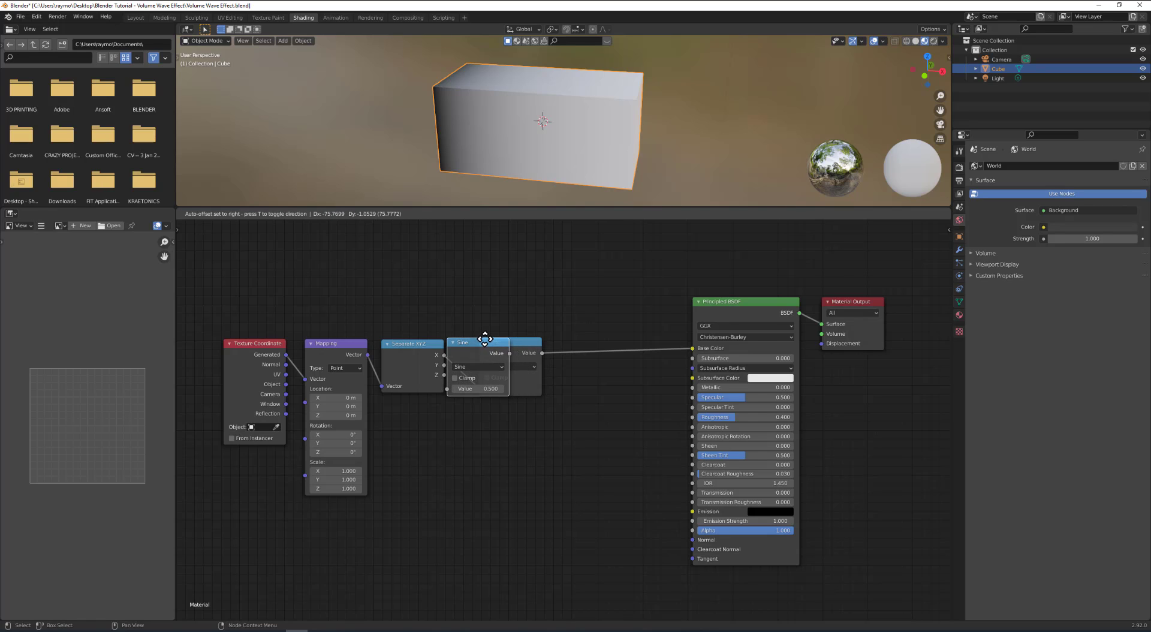
click(519, 345)
click(503, 367)
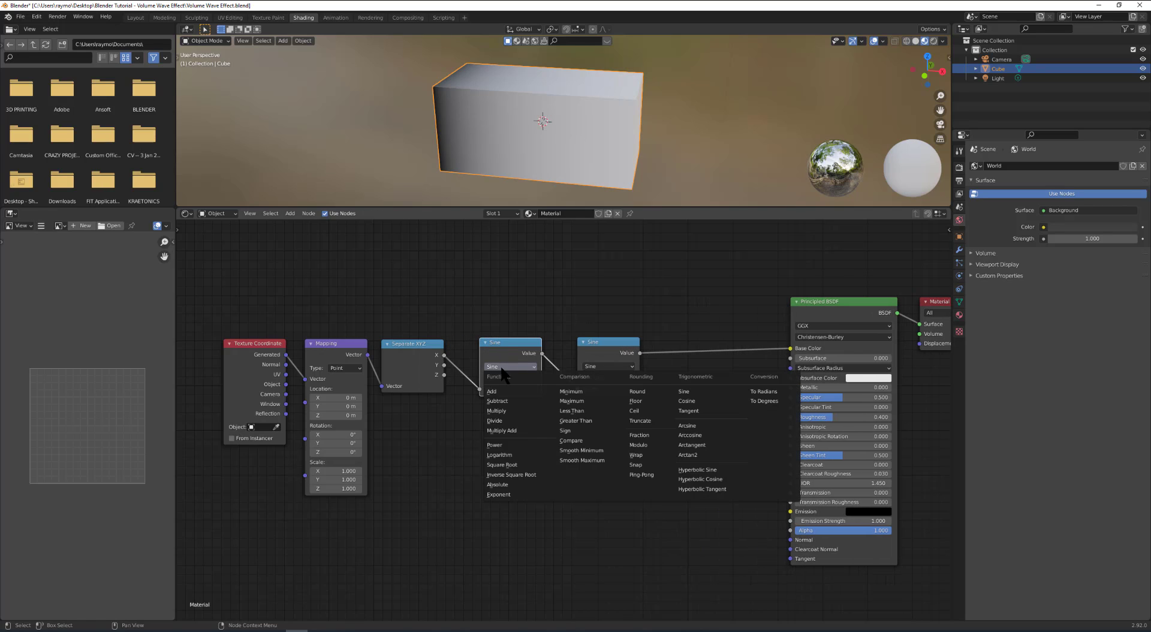
click(496, 411)
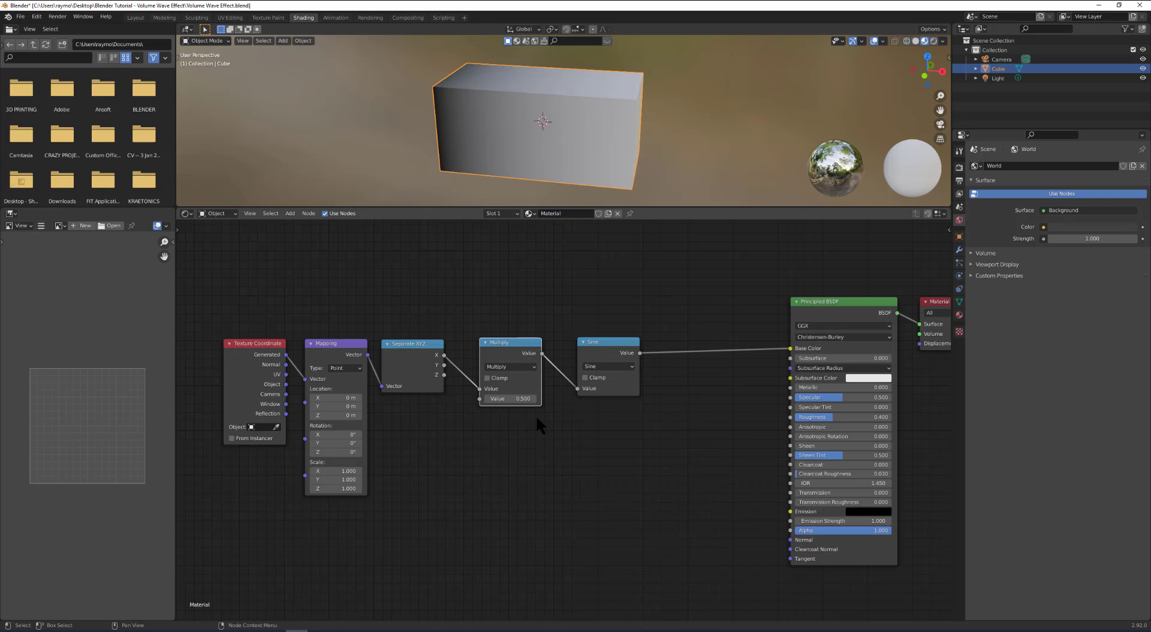
Raise the Multiply value to 31.8 so the cube shows black and white stripes.
drag(533, 398, 572, 437)
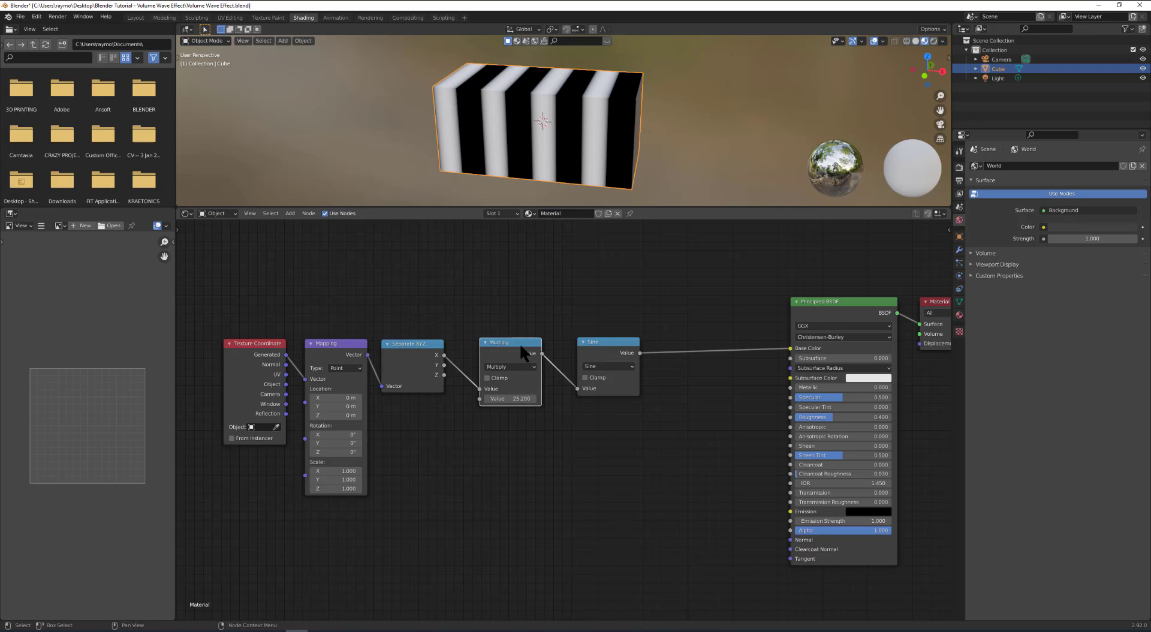
drag(521, 346, 509, 348)
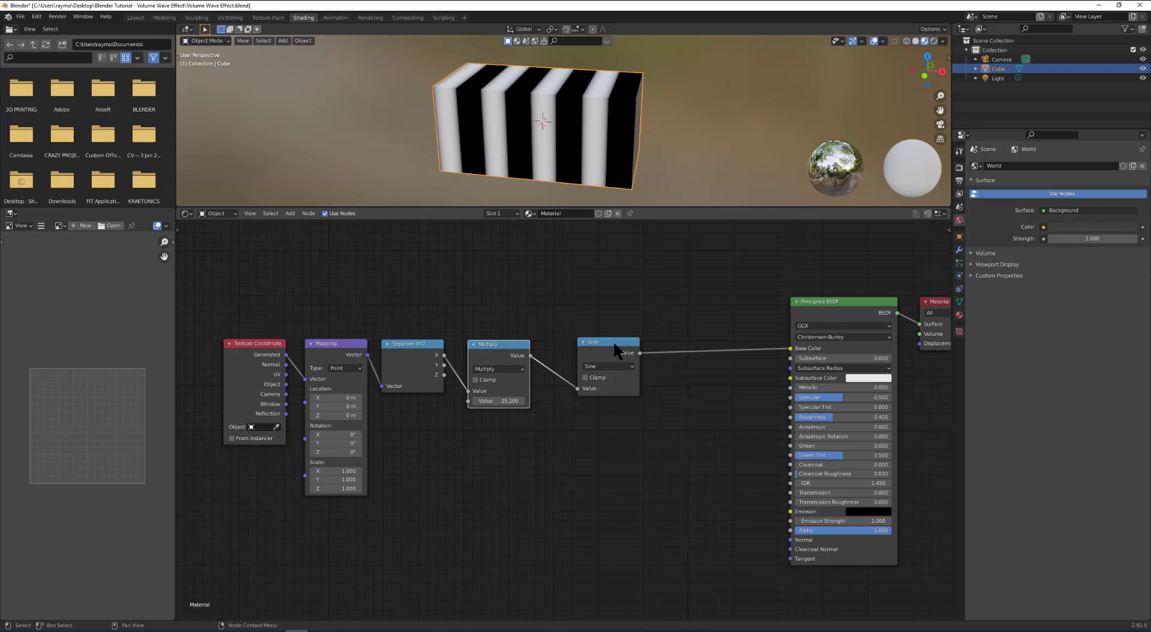
drag(612, 342, 588, 344)
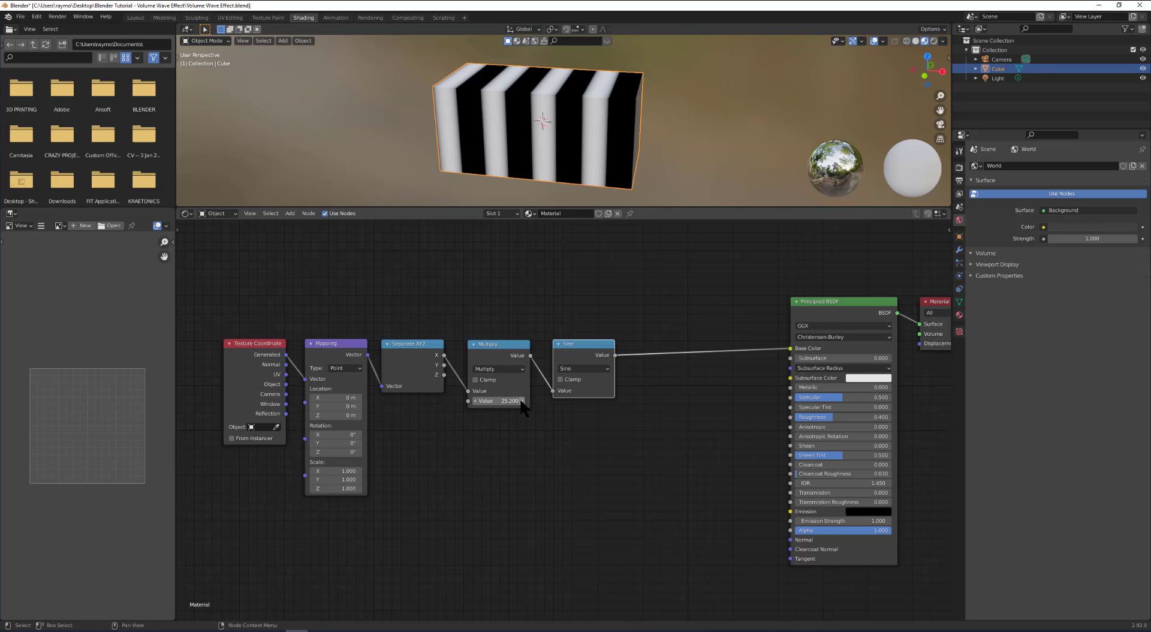
drag(526, 400, 566, 400)
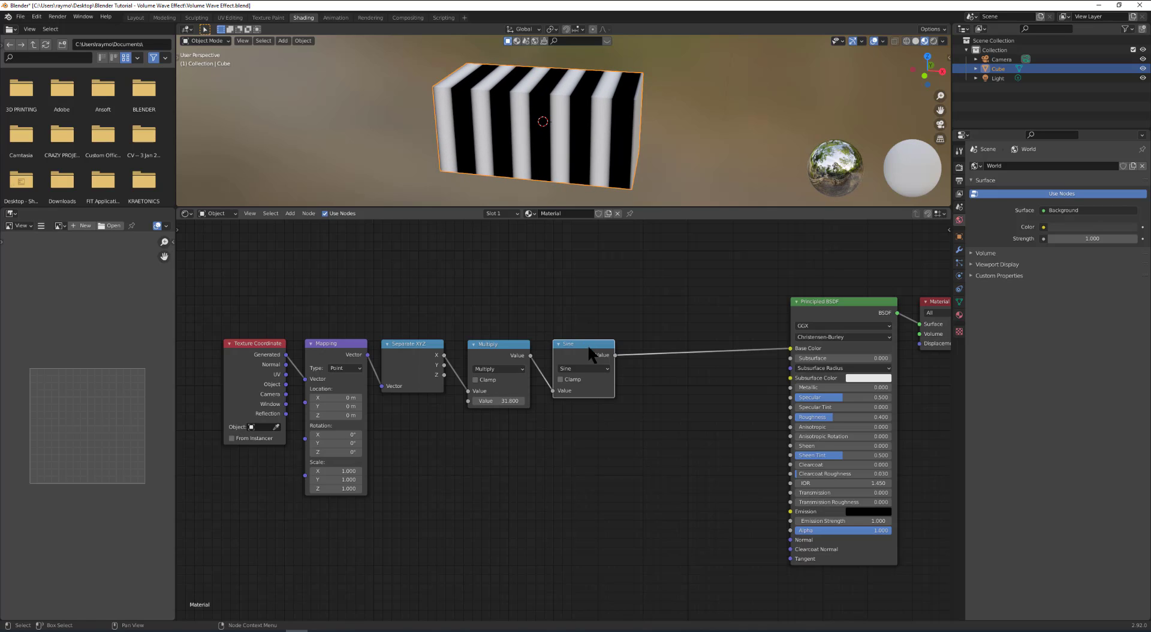
Duplicate Multiply into an Add node before Sine, set it to 32.8, and tidy spacing.
click(500, 345)
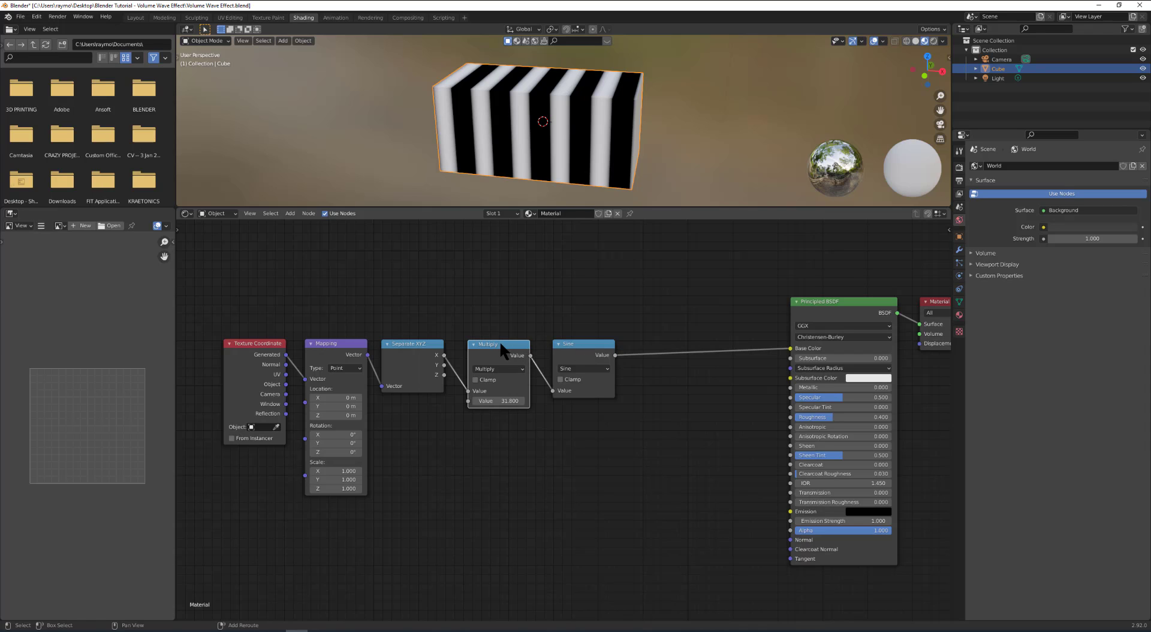
key(shift+d)
click(558, 342)
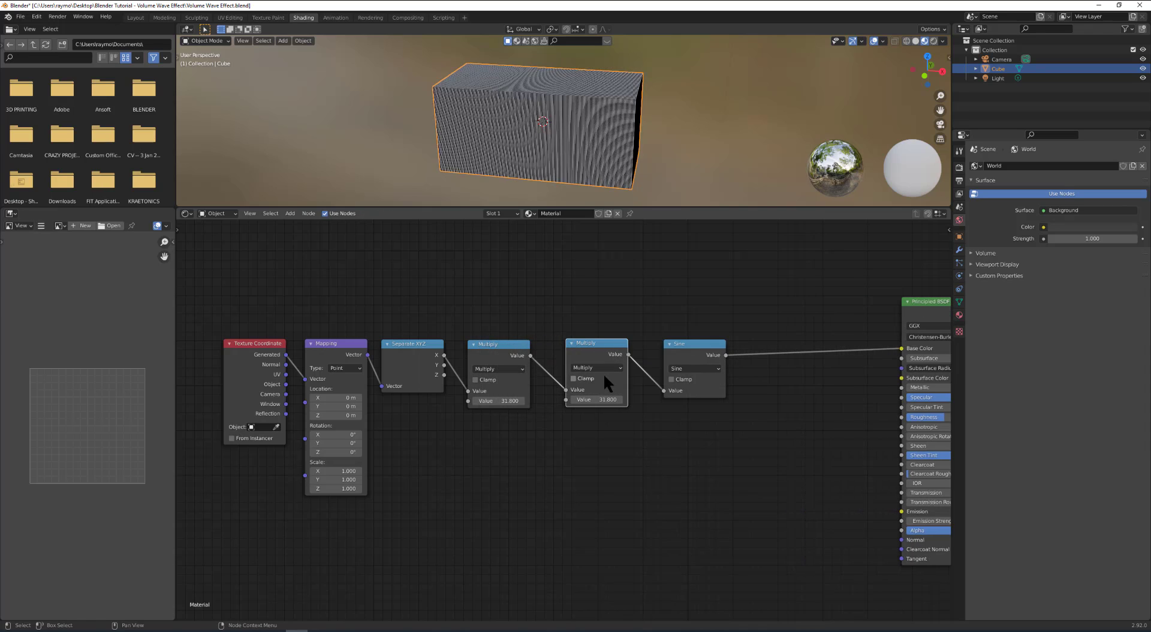
click(603, 368)
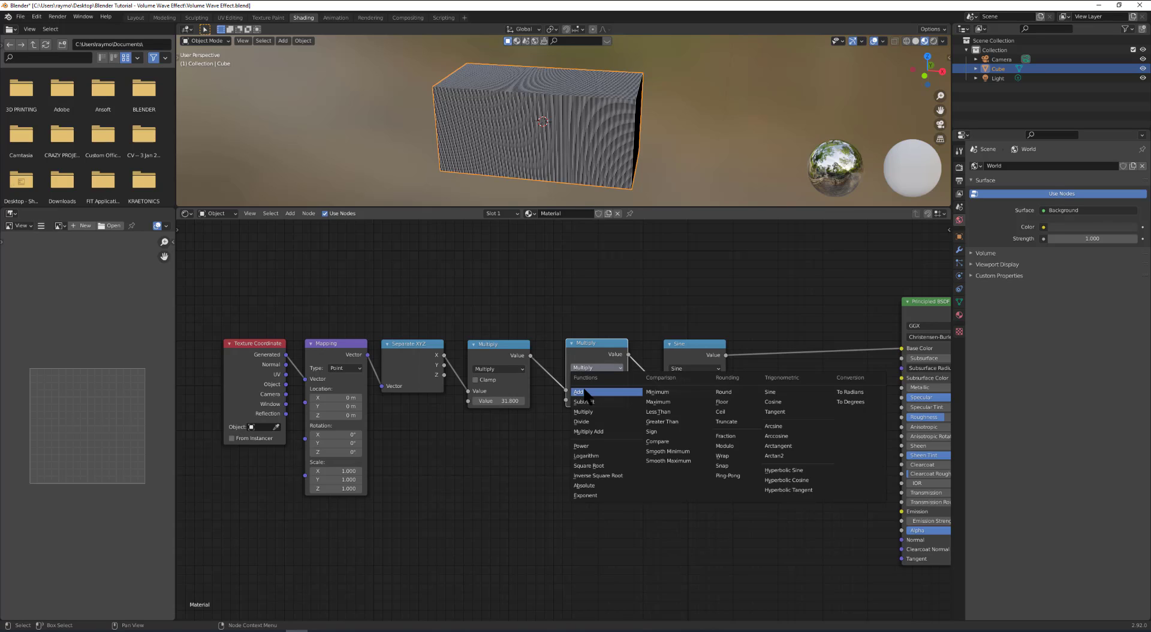
click(585, 392)
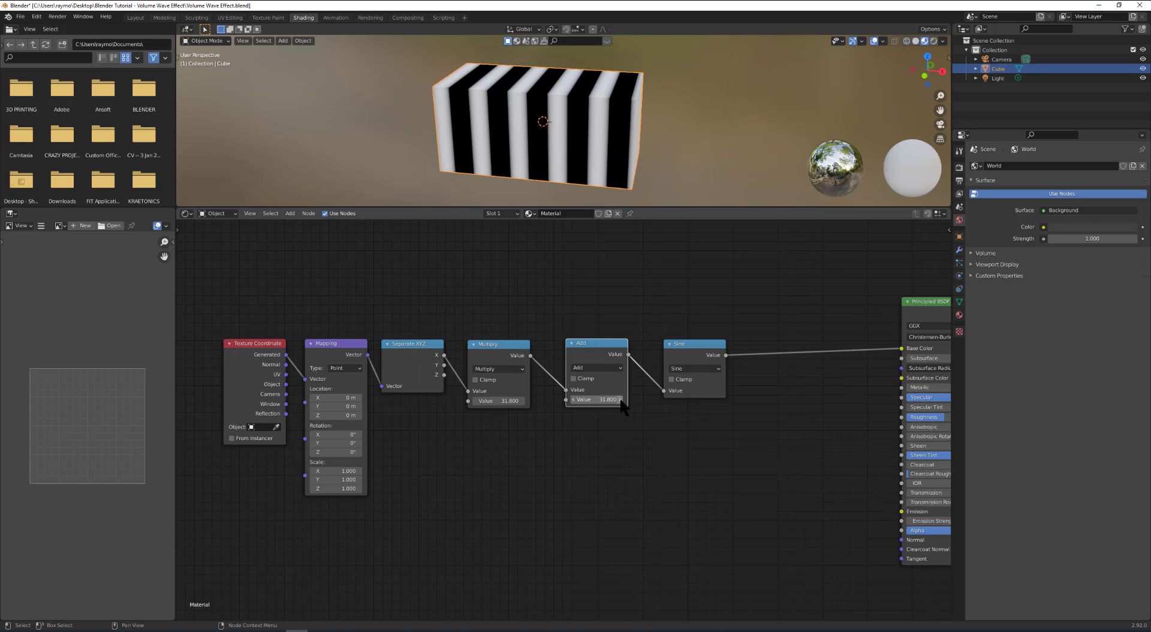
mouse_move(621, 400)
mouse_down()
mouse_move(561, 401)
mouse_move(693, 400)
mouse_move(620, 396)
mouse_up()
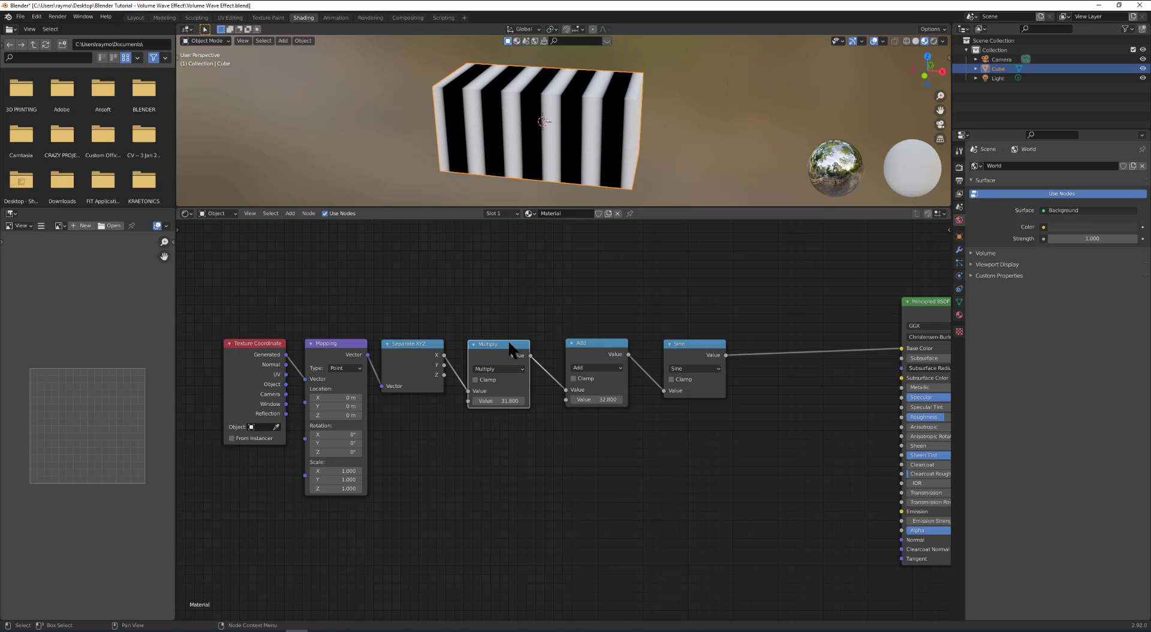
drag(509, 343, 505, 343)
drag(585, 343, 566, 343)
click(684, 341)
drag(683, 341, 645, 339)
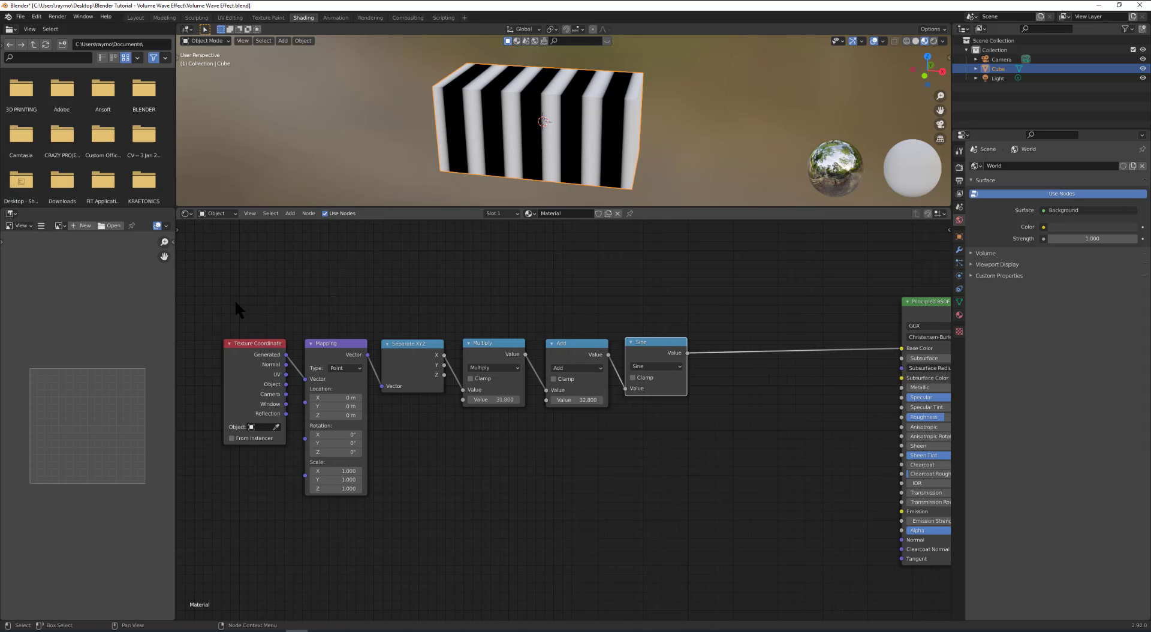
Wrap the Texture Coordinate-to-Sine nodes in a frame labelled 'Calculate Volume Sine Wave'.
drag(205, 301, 731, 552)
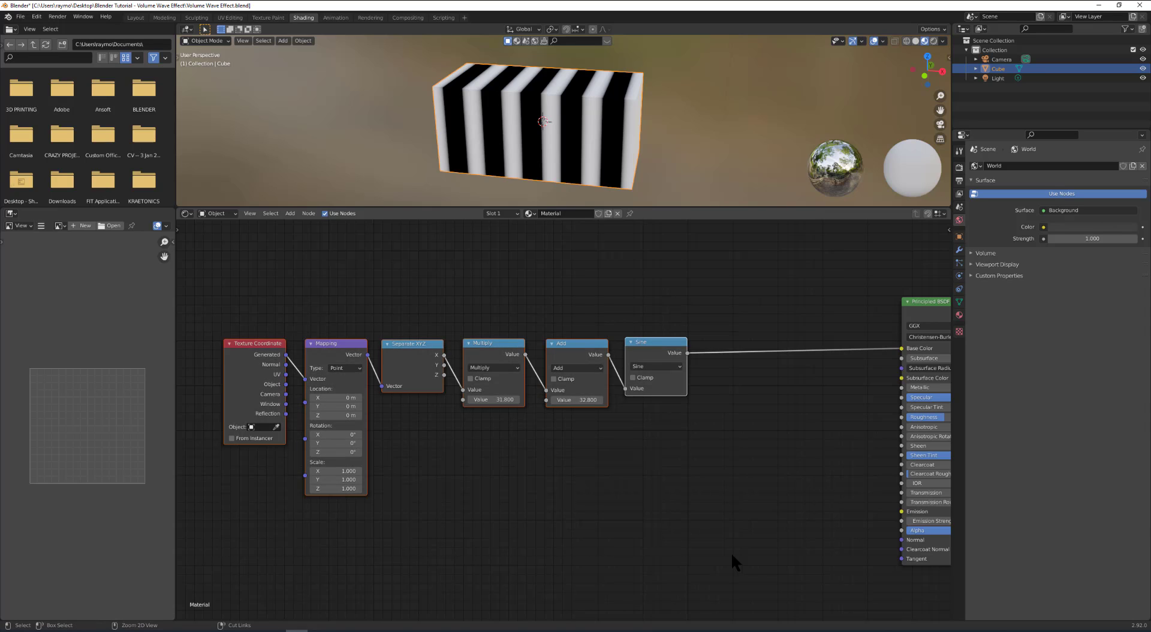
key(ctrl+j)
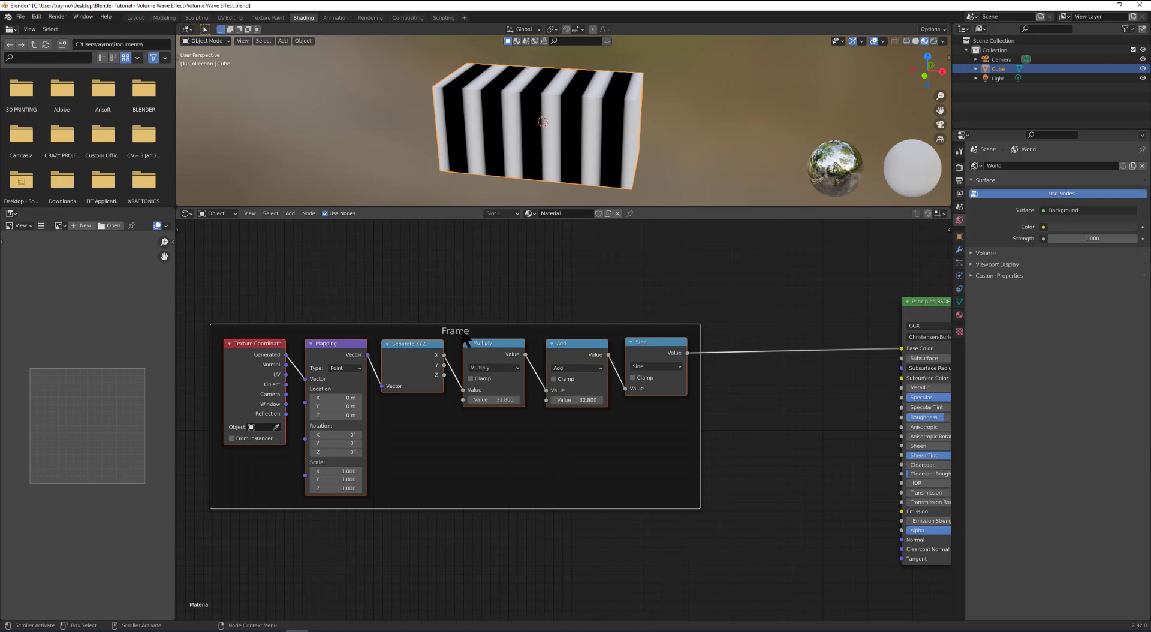
drag(949, 229, 949, 230)
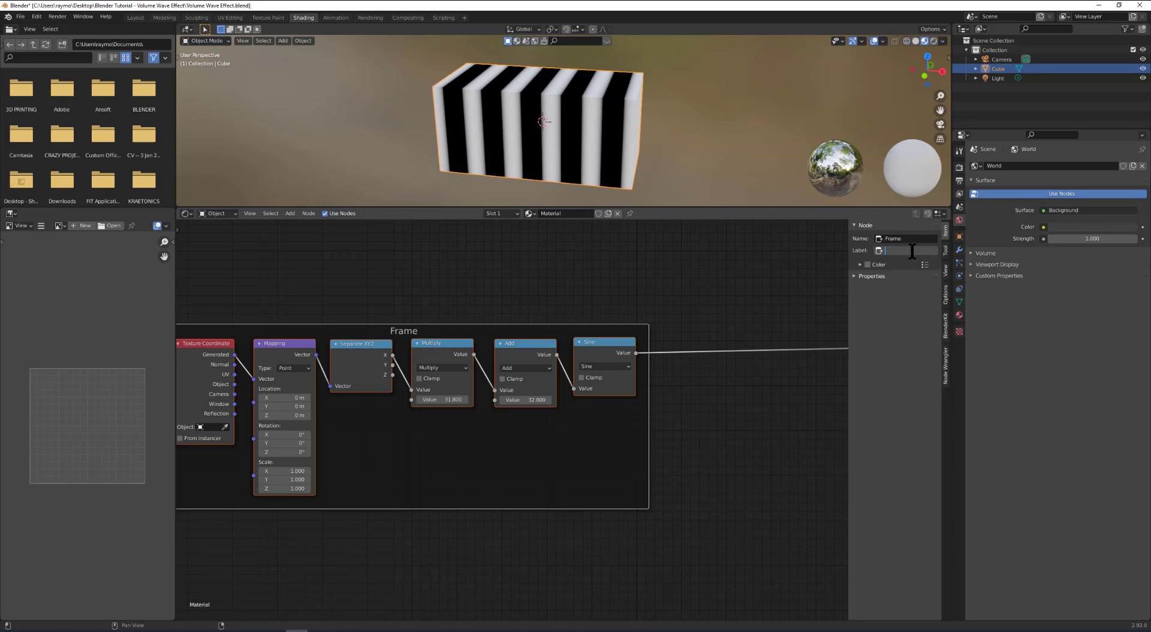
text(Calculate Volume Sine Wave)
key(Return)
scroll(462, 470, down, 1)
scroll(547, 447, down, 1)
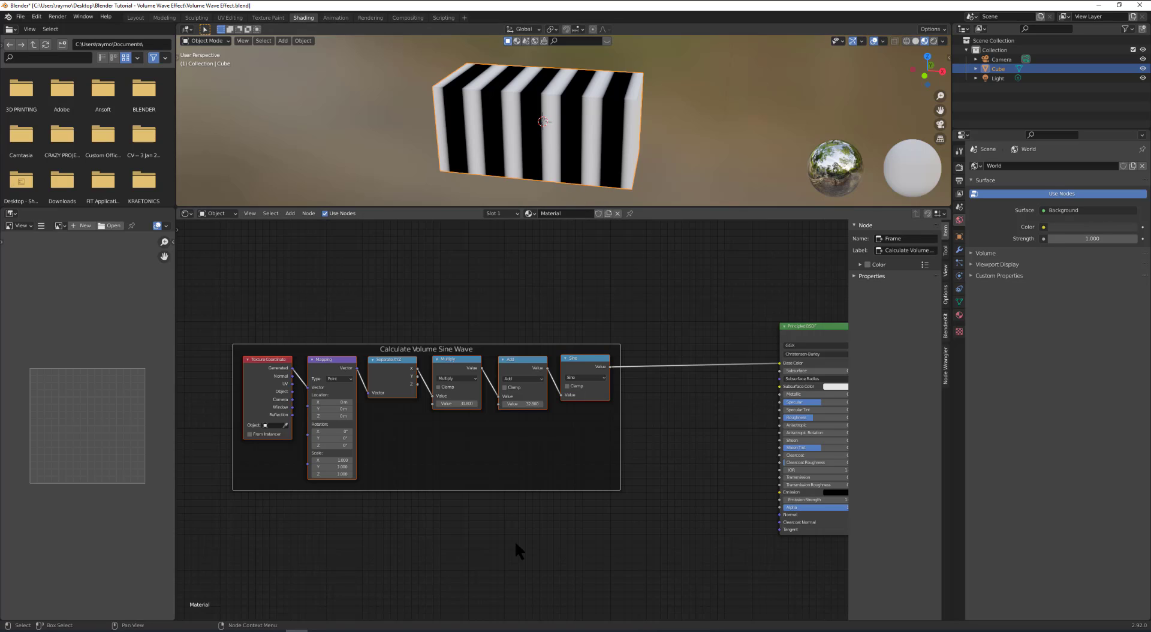
Add a Value node below the frame and link it to the Add node's second input.
click(495, 549)
click(290, 214)
mouse_move(301, 239)
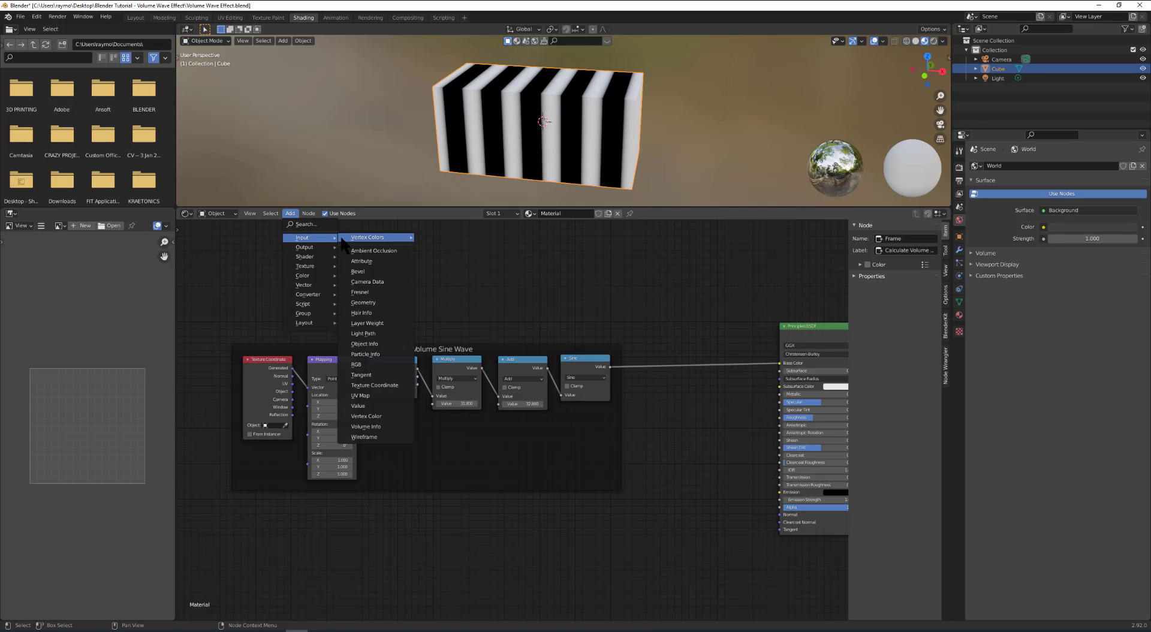
click(363, 406)
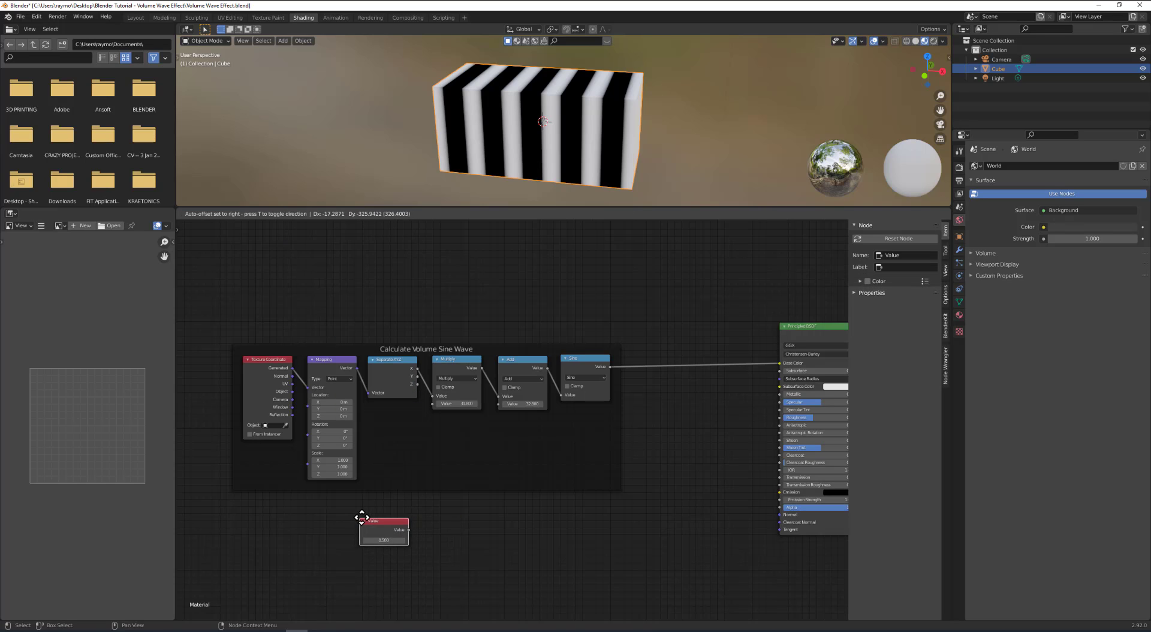
click(378, 519)
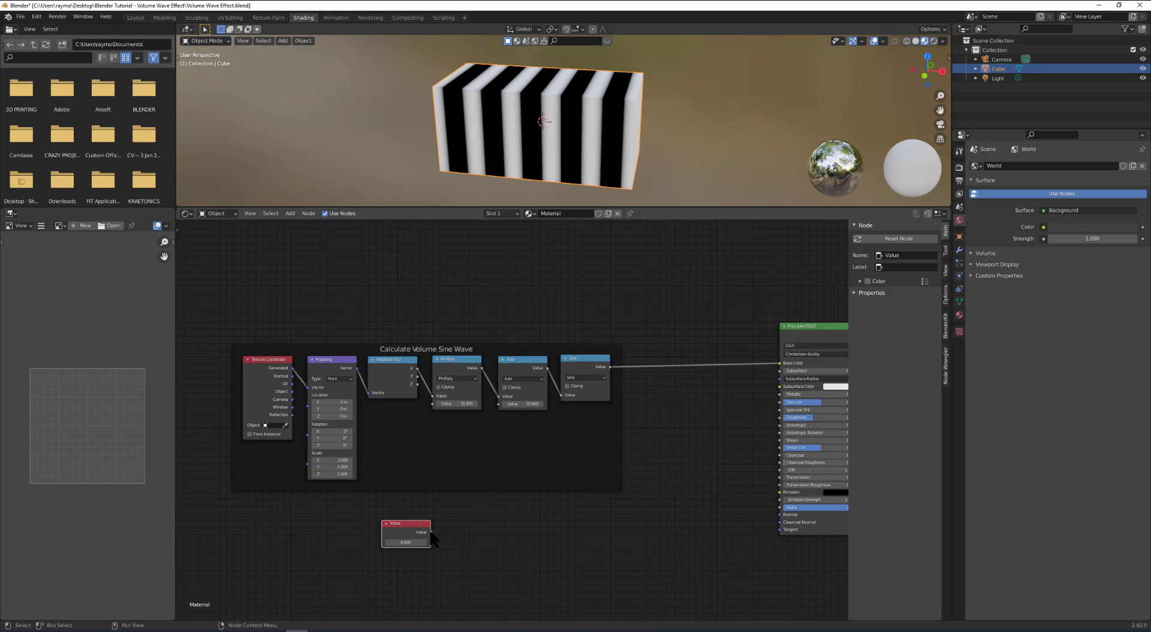
drag(431, 532, 499, 404)
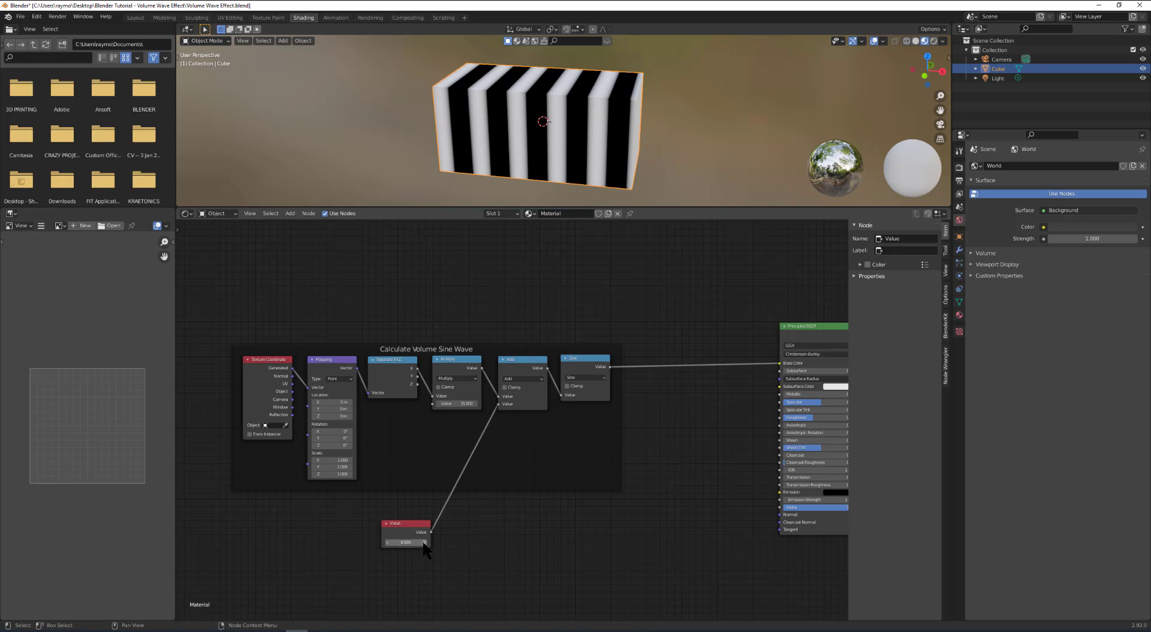
Try Value settings like -7.6 and 13.0 to shift the stripes, then set it to 0.
mouse_move(423, 543)
mouse_down()
mouse_move(516, 542)
mouse_move(443, 543)
mouse_up()
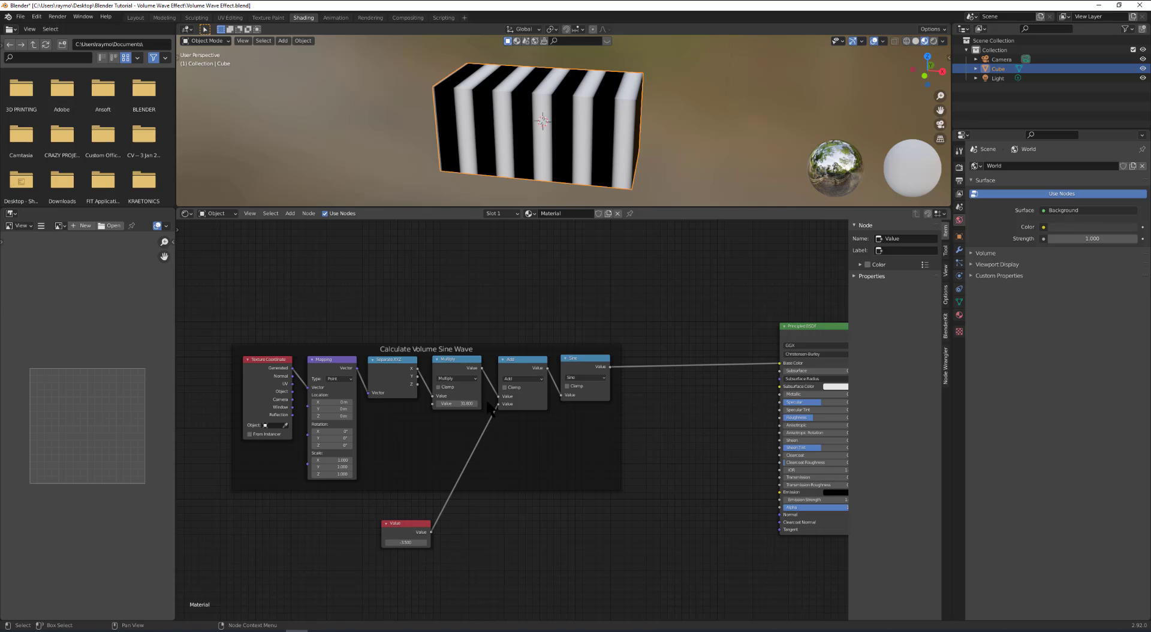
click(406, 542)
text(-7.6)
key(Return)
drag(406, 542, 455, 542)
click(406, 542)
text(13.0)
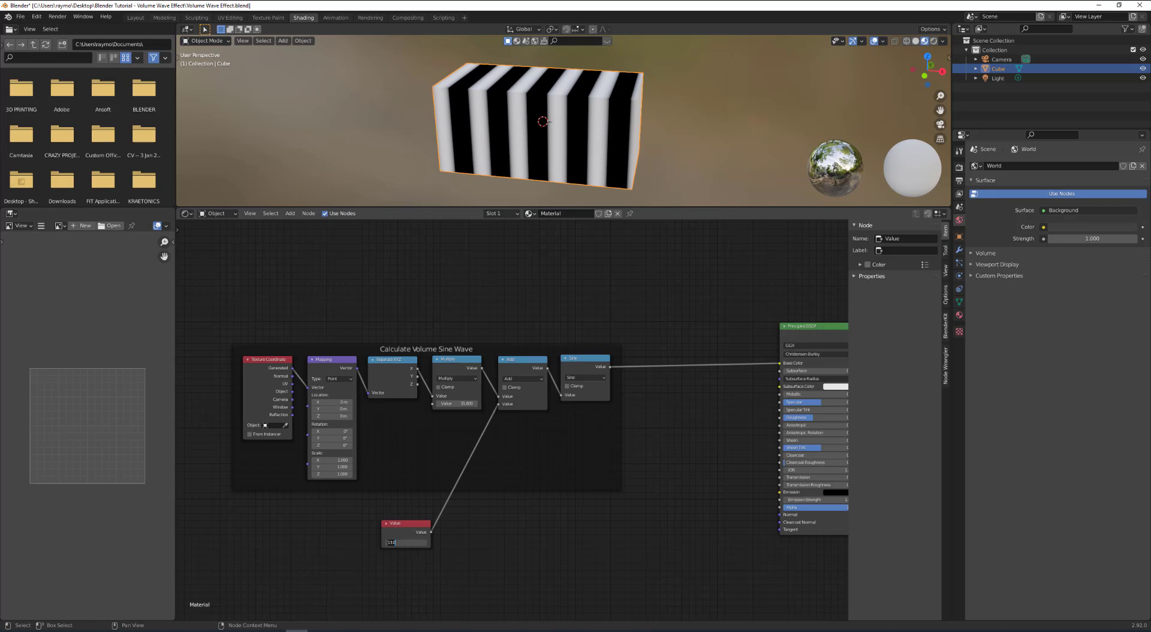
key(BackSpace)
key(BackSpace)
text(0)
key(Return)
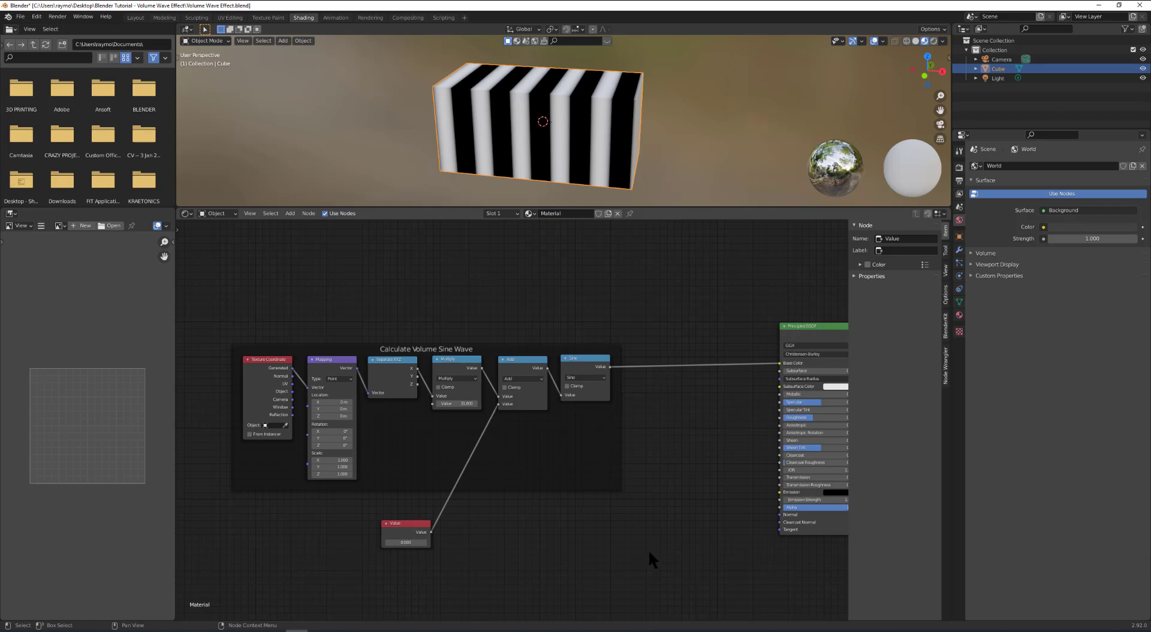
scroll(642, 519, down, 1)
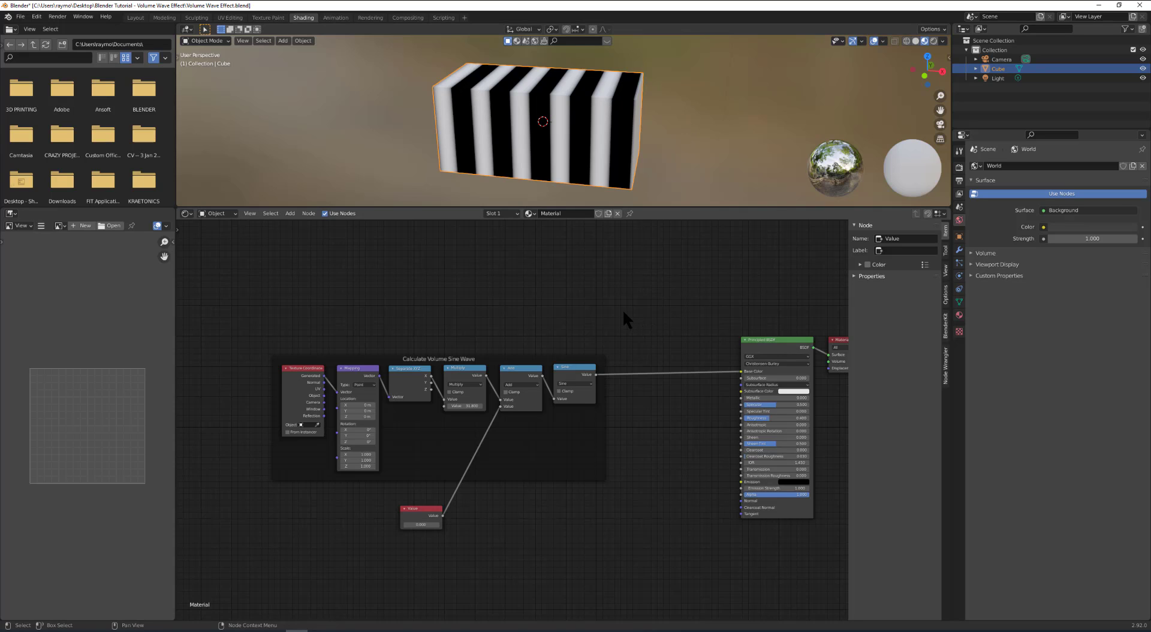
Shift the Principled BSDF and Material Output nodes right and recentre the node view.
scroll(624, 312, down, 3)
drag(627, 307, 796, 535)
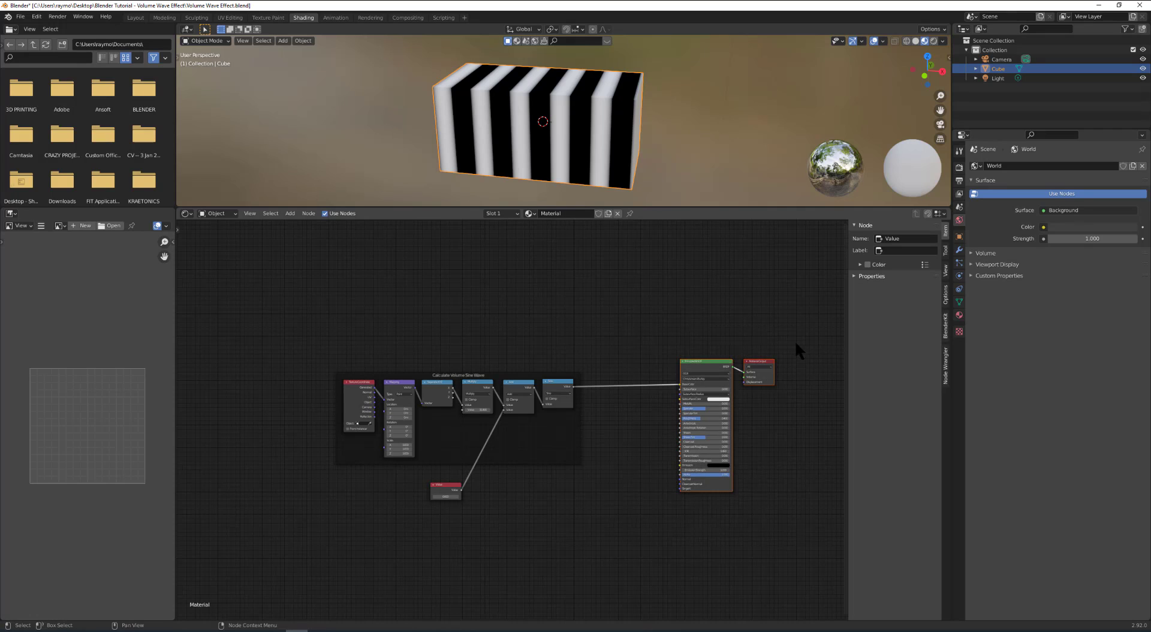
drag(760, 357, 805, 360)
middle_drag(639, 330, 537, 321)
scroll(543, 324, up, 2)
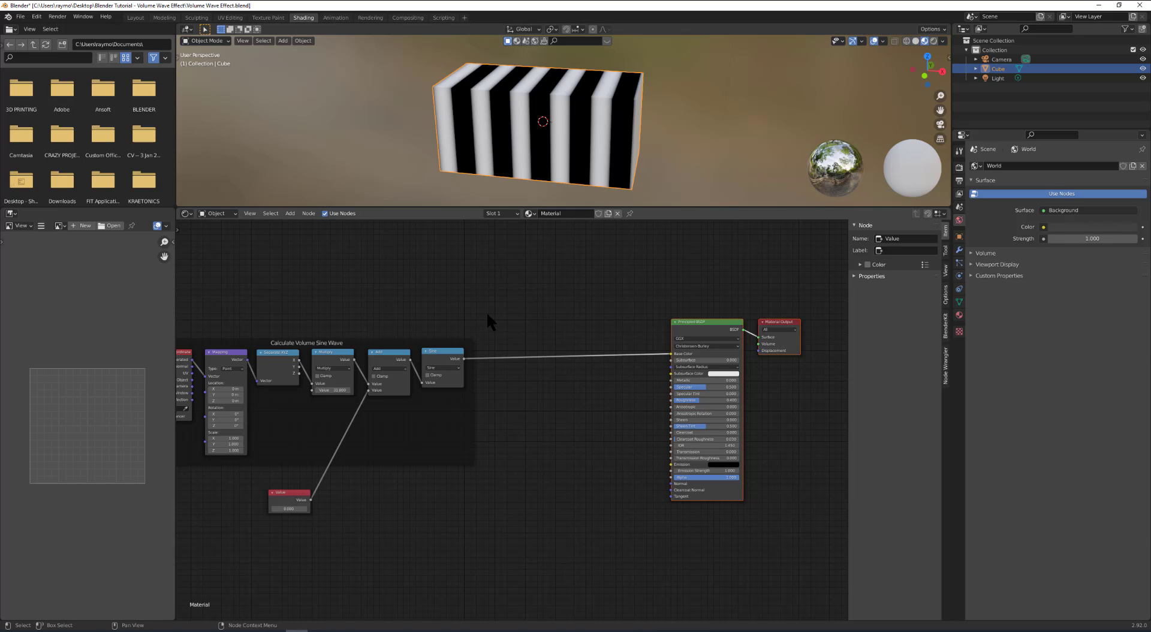
click(446, 359)
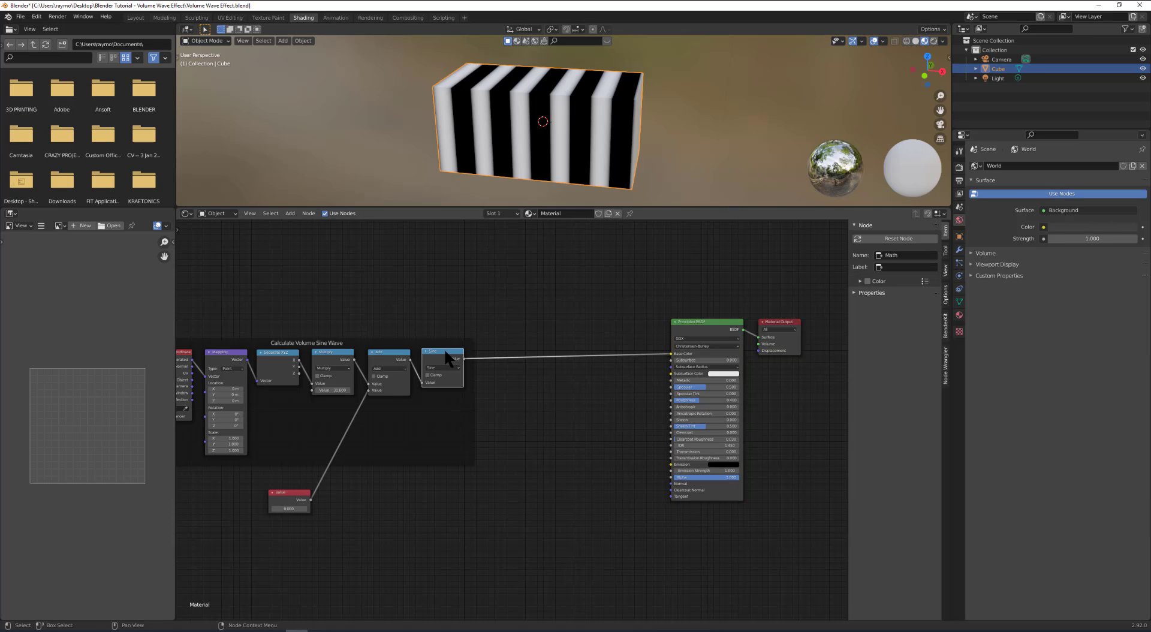
click(506, 316)
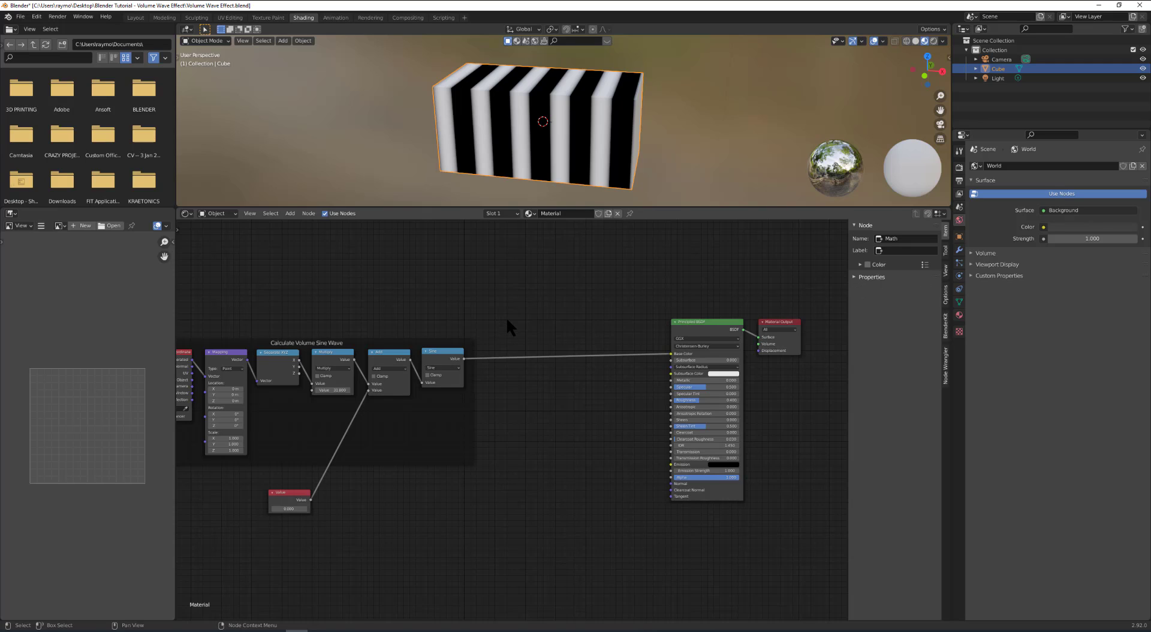
Add a Less Than math node fed by the Sine output, with a 0.500 threshold.
click(290, 214)
mouse_move(333, 293)
click(357, 366)
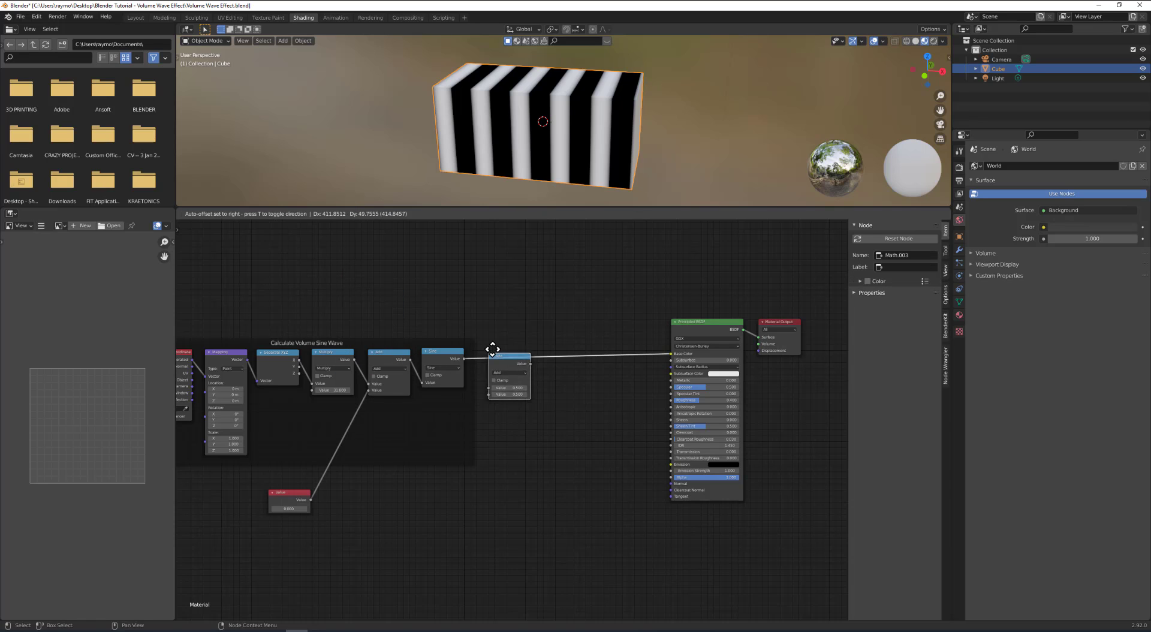
click(507, 294)
click(529, 314)
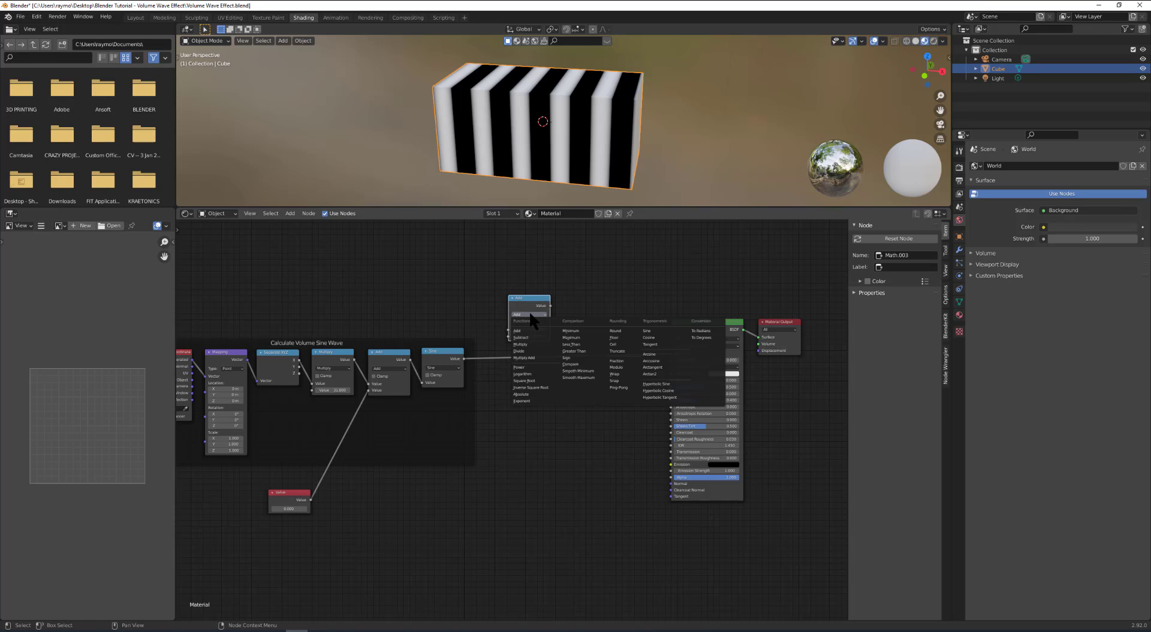
click(571, 344)
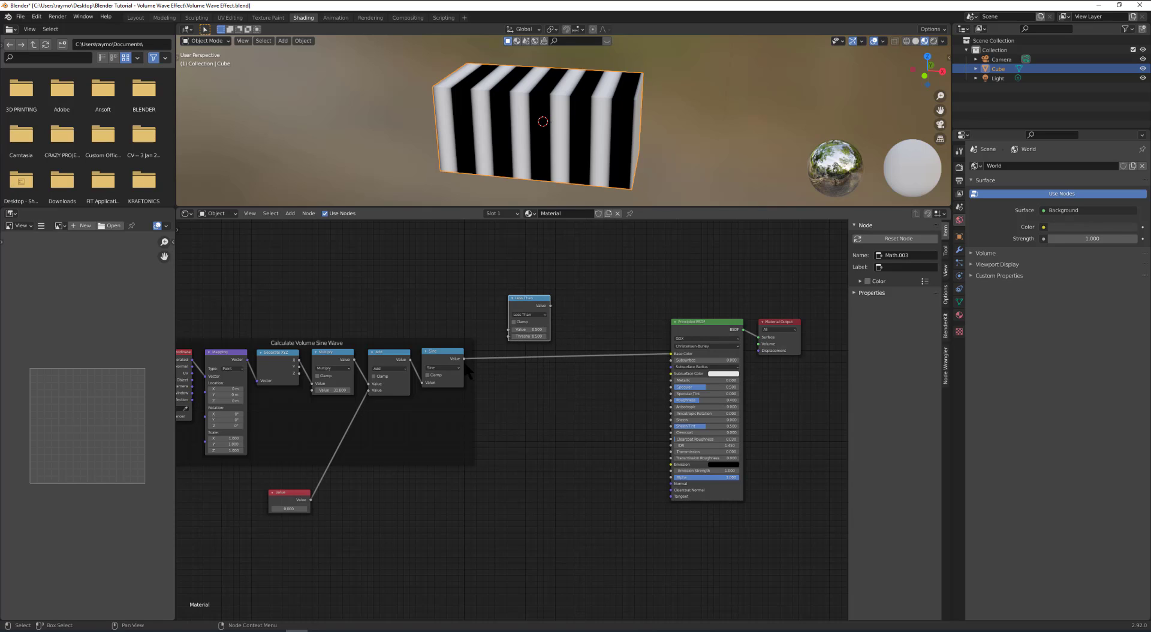
drag(464, 359, 508, 329)
click(520, 336)
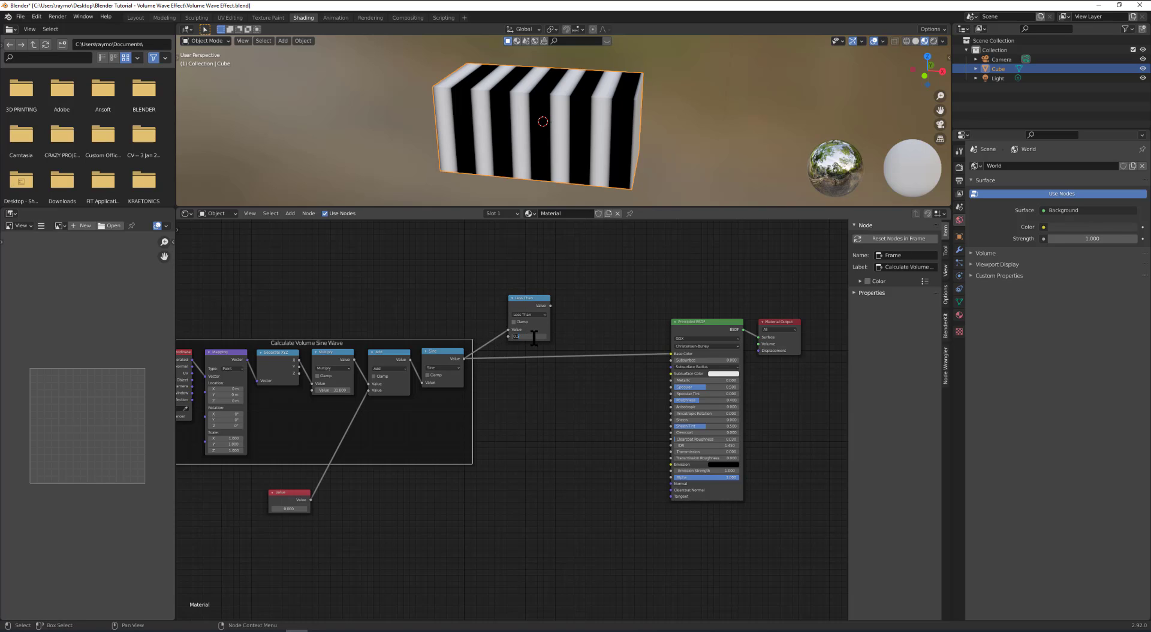
key(Return)
Add a MixRGB node right of Less Than, with the Less Than result driving its factor.
click(289, 213)
mouse_move(315, 275)
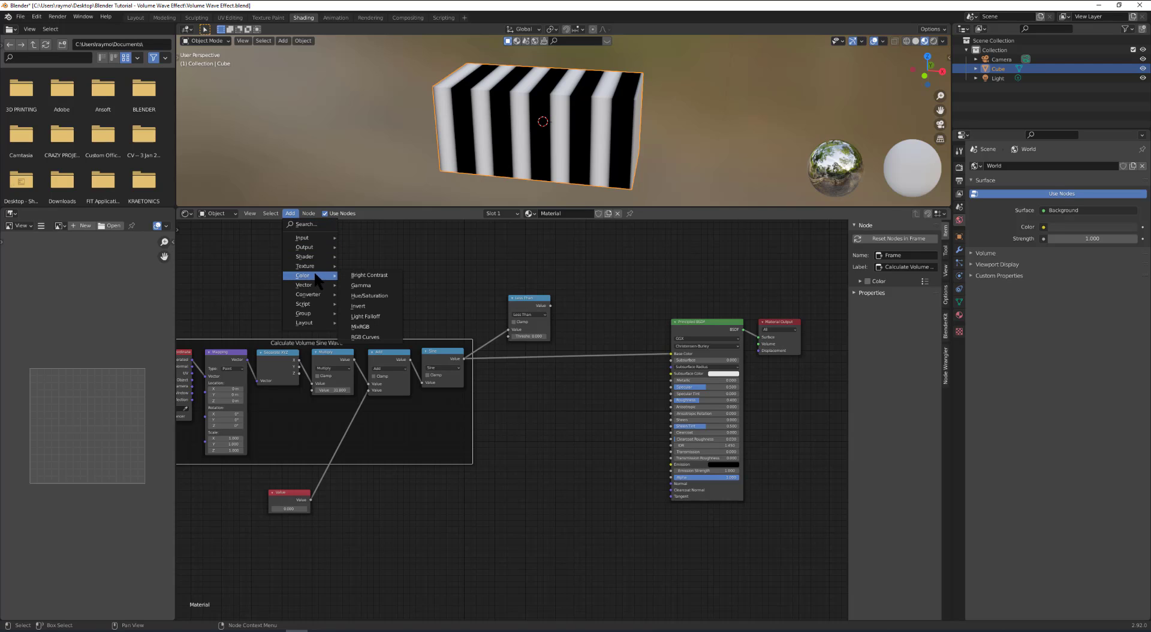
click(365, 327)
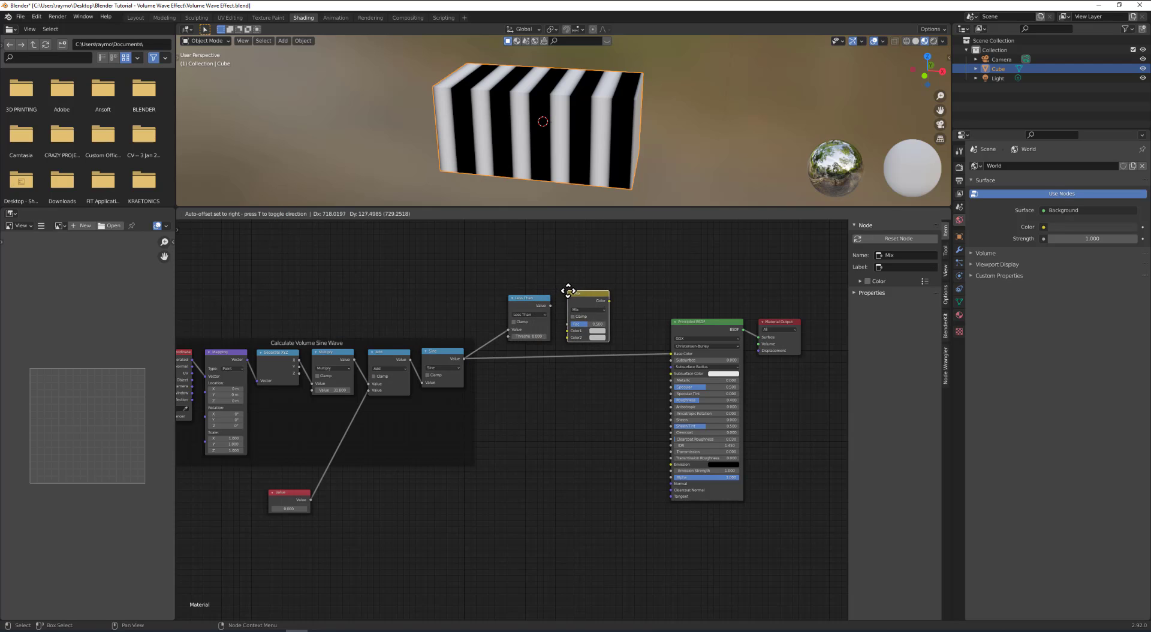
click(567, 292)
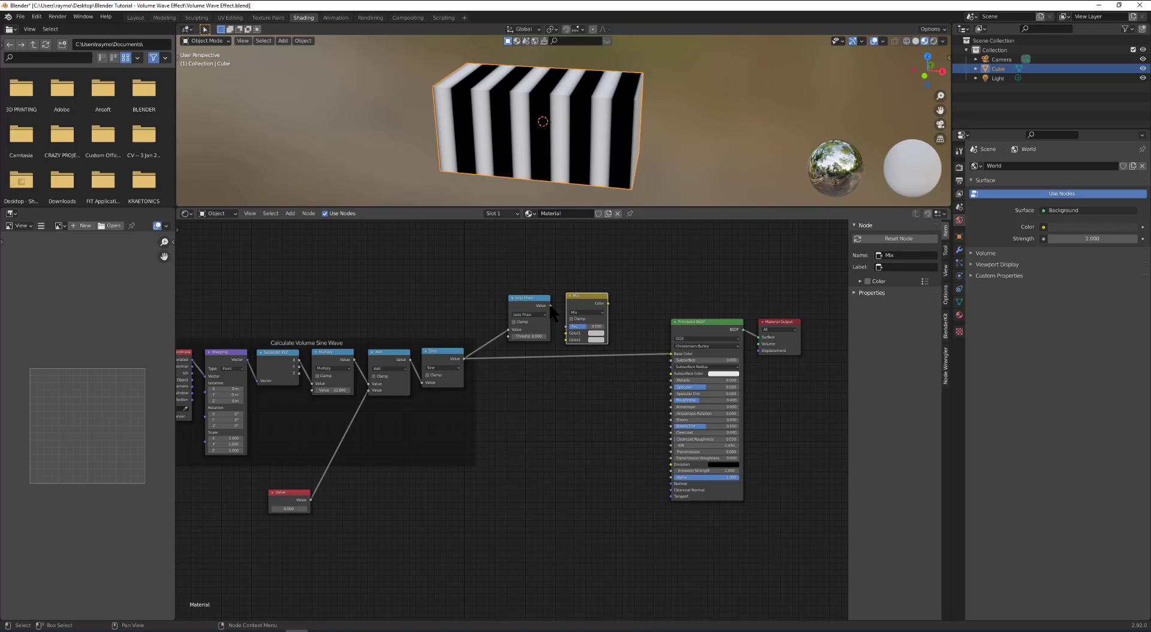
drag(551, 305, 571, 330)
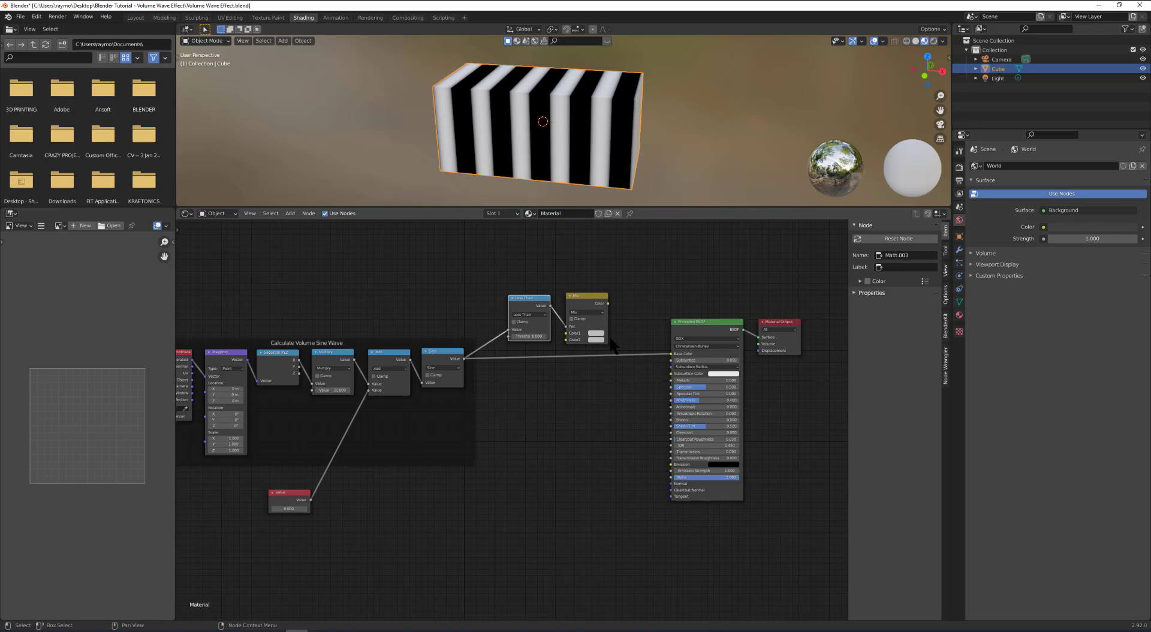
Set the Mix colours to pure red and saturated blue and connect the Mix colour to Base Color.
click(597, 333)
click(613, 290)
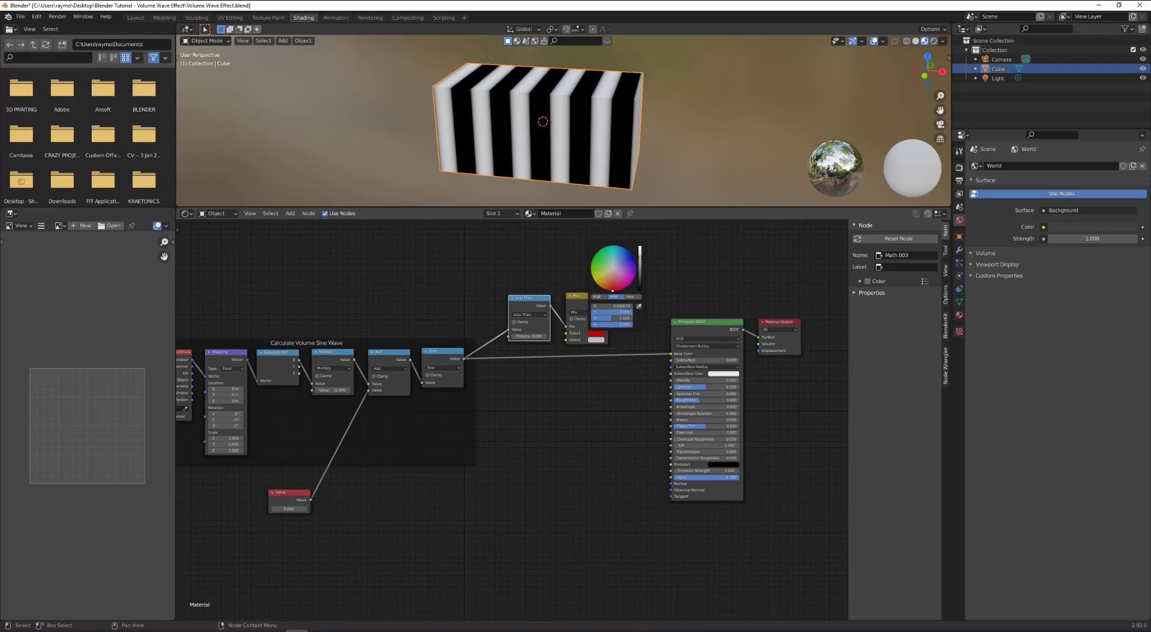
click(597, 340)
click(613, 272)
drag(613, 272, 632, 261)
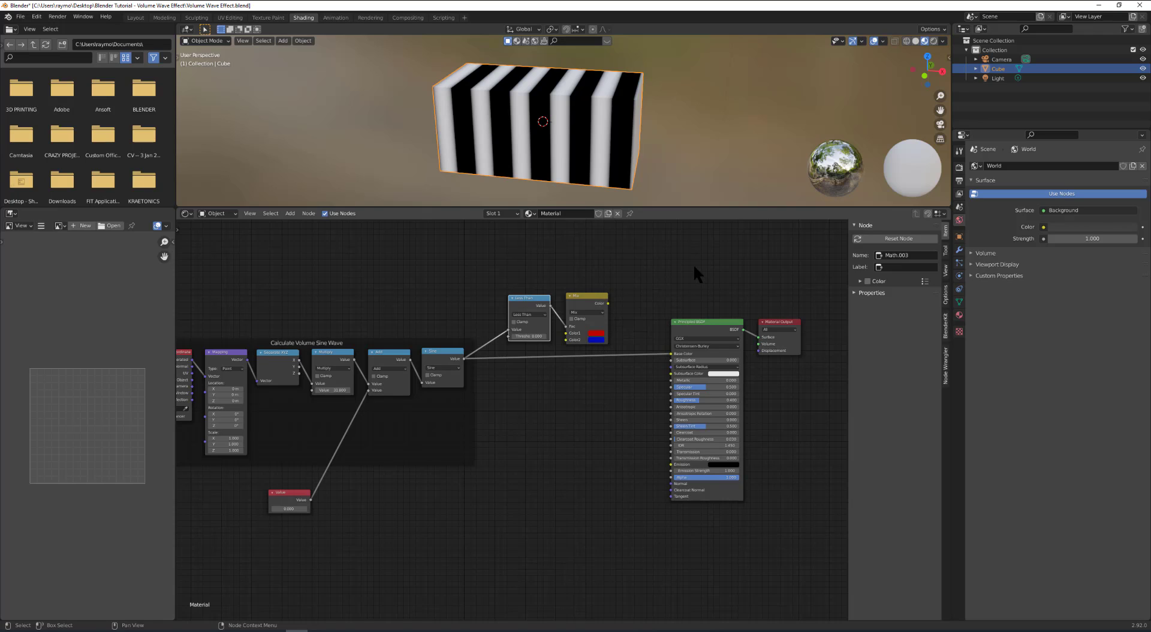
drag(608, 303, 660, 372)
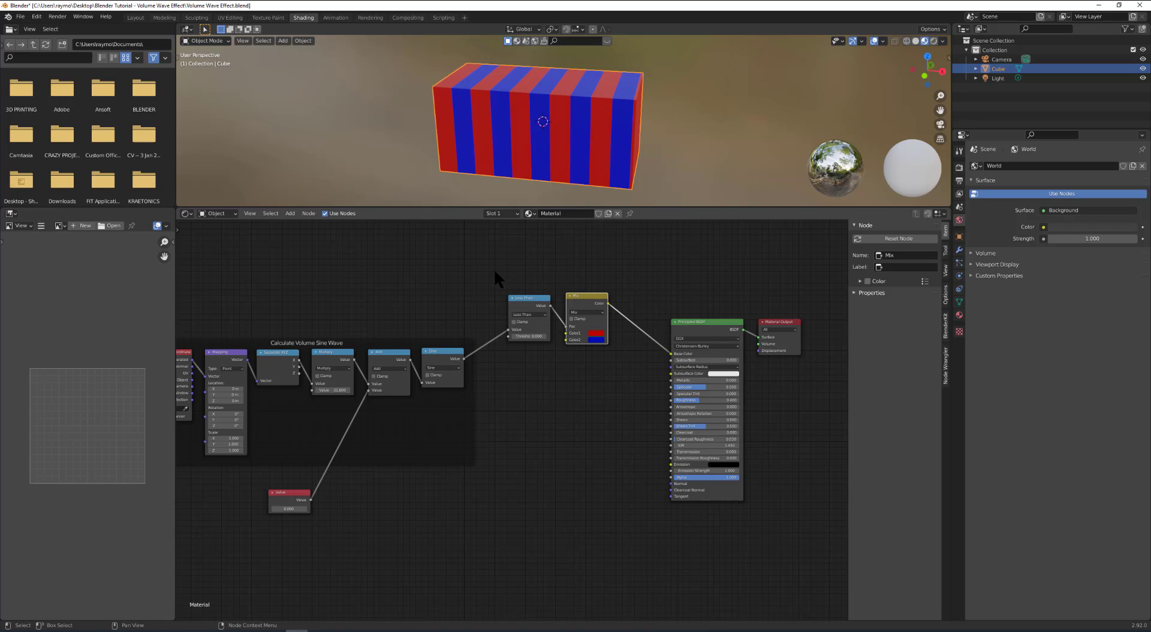
Wrap the Less Than and Mix nodes in a frame labelled 'Pos/Neg Color'.
drag(493, 264, 631, 387)
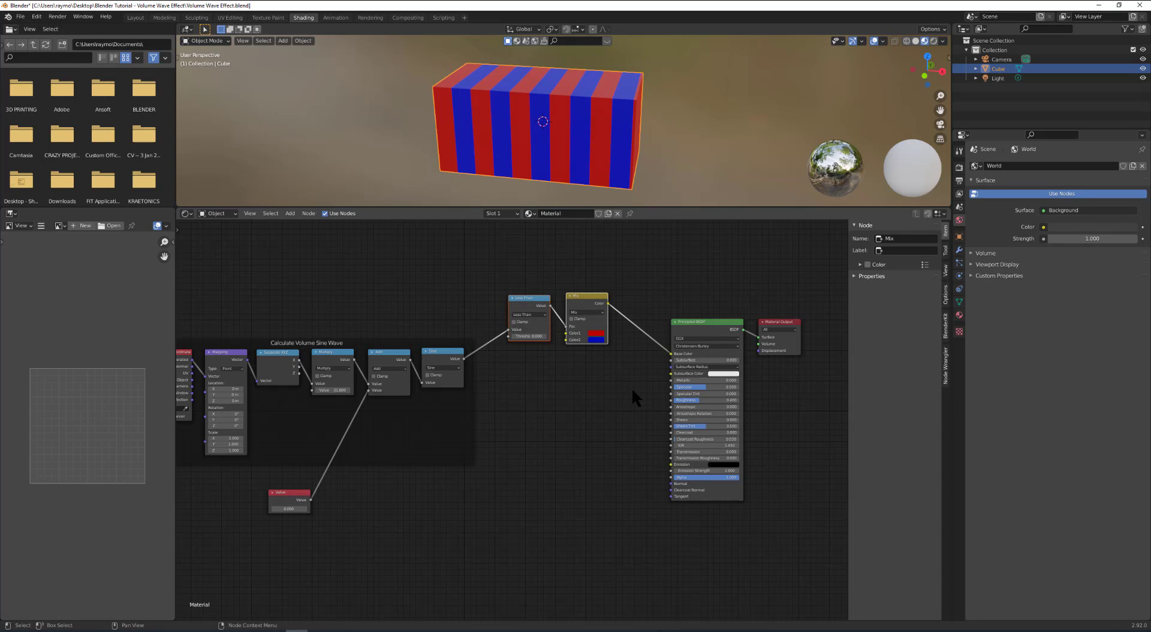
key(ctrl+j)
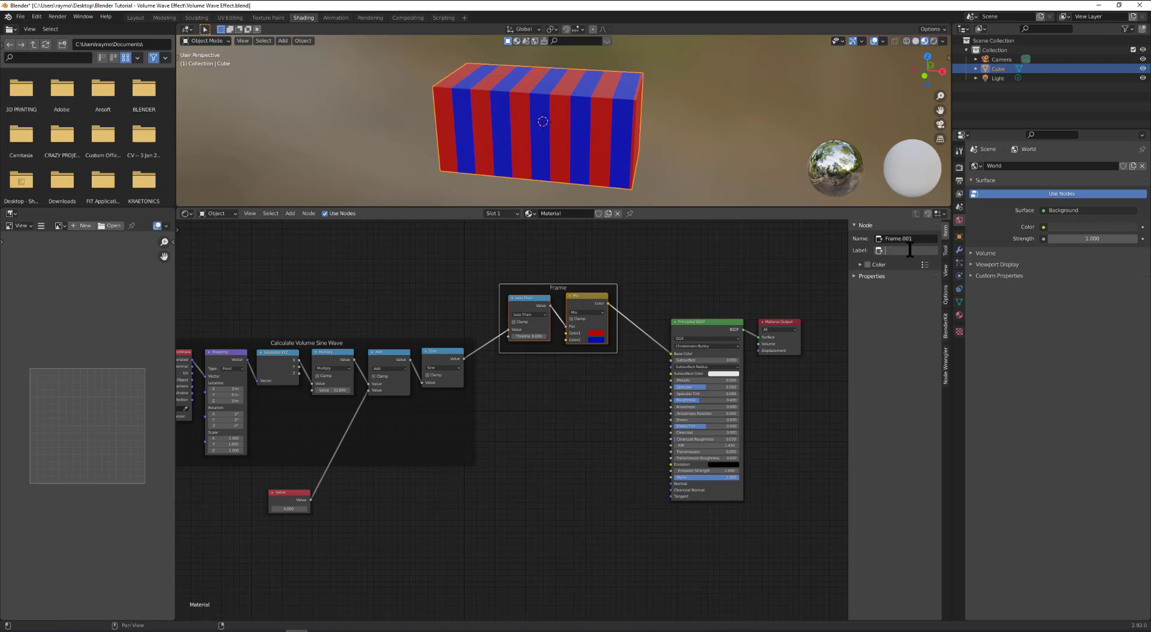
text(Pos/Neg Color)
key(Return)
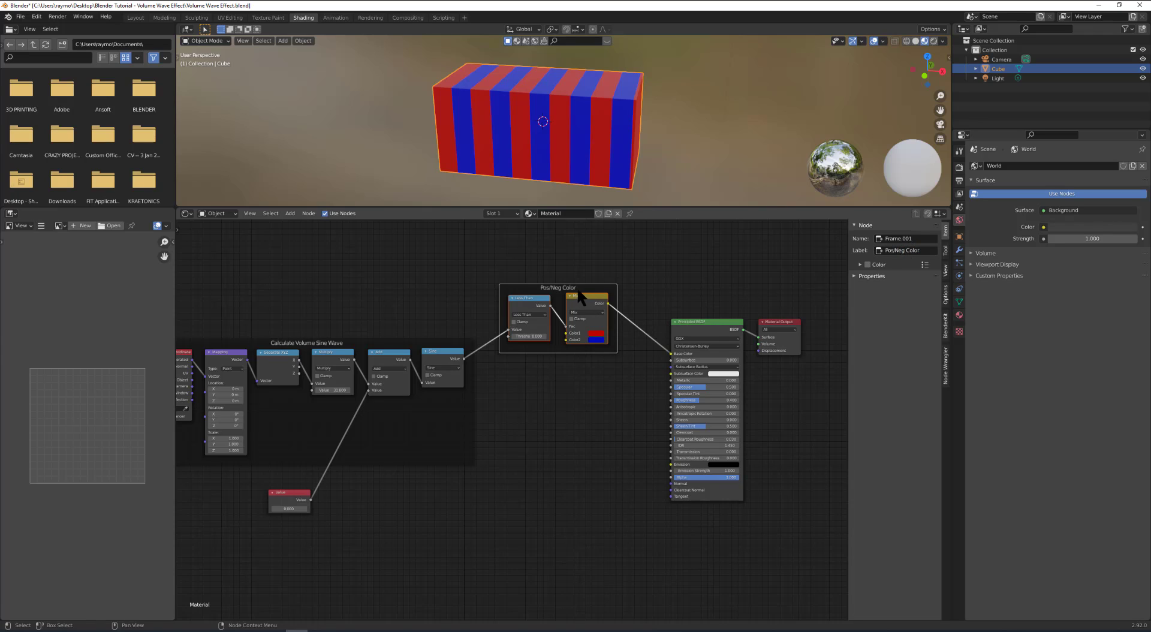
Move the Pos/Neg Color frame down-right and shift Principled BSDF and Material Output further right.
drag(566, 285, 784, 543)
scroll(632, 300, down, 1)
drag(674, 332, 719, 332)
click(616, 342)
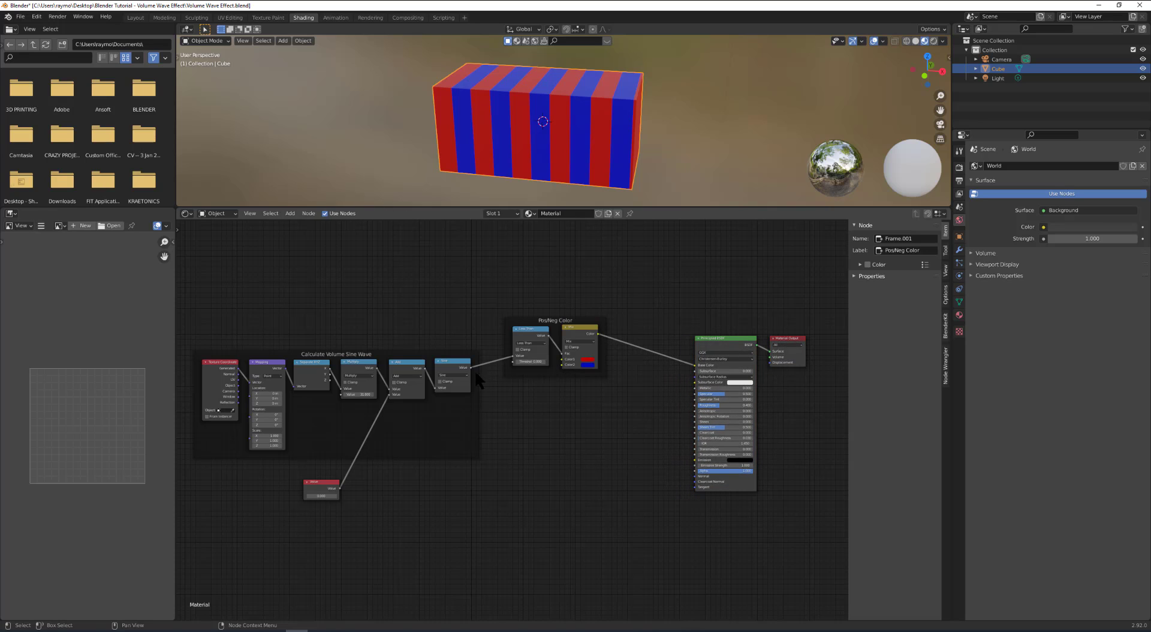
Plug the Sine output directly into Base Color and add another Math node.
drag(471, 367, 696, 364)
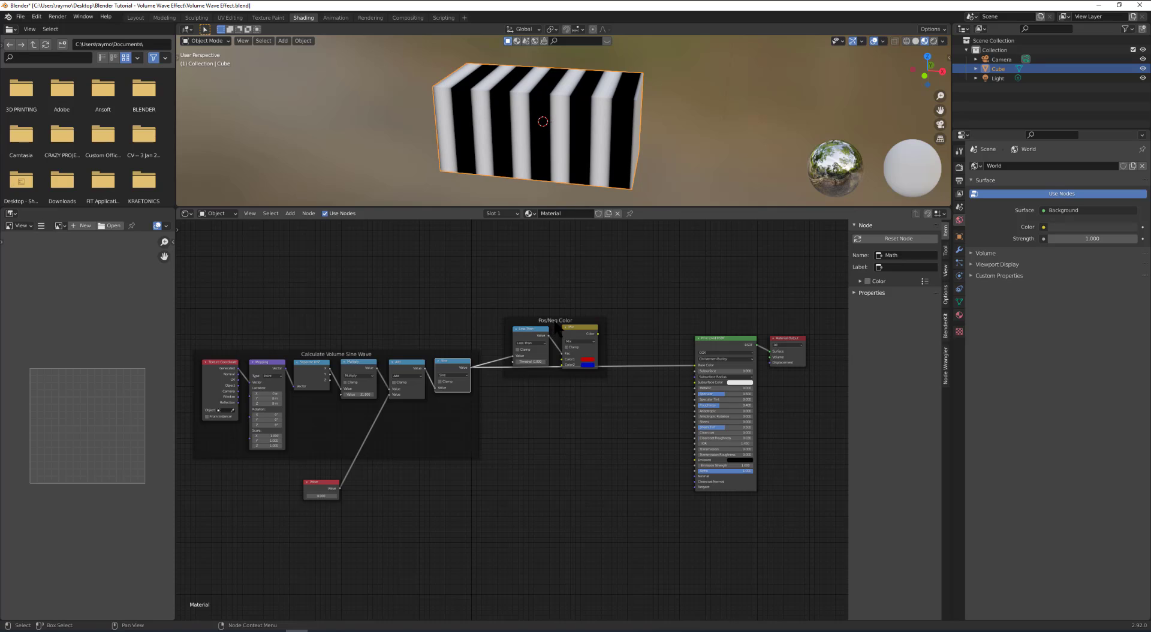
drag(569, 367, 568, 333)
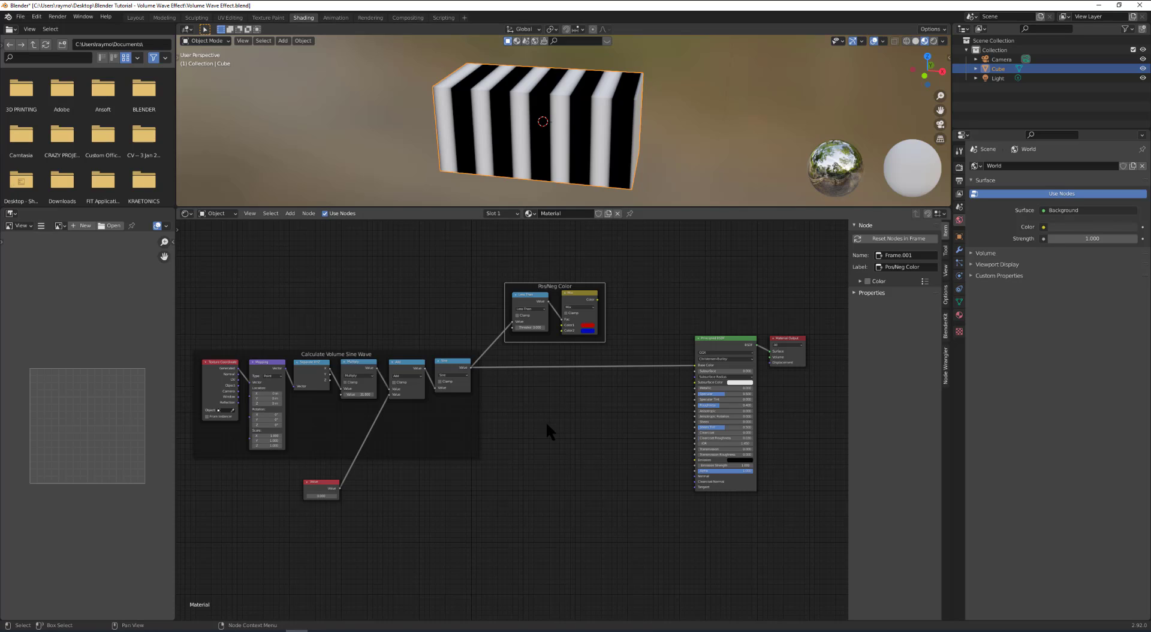
click(289, 214)
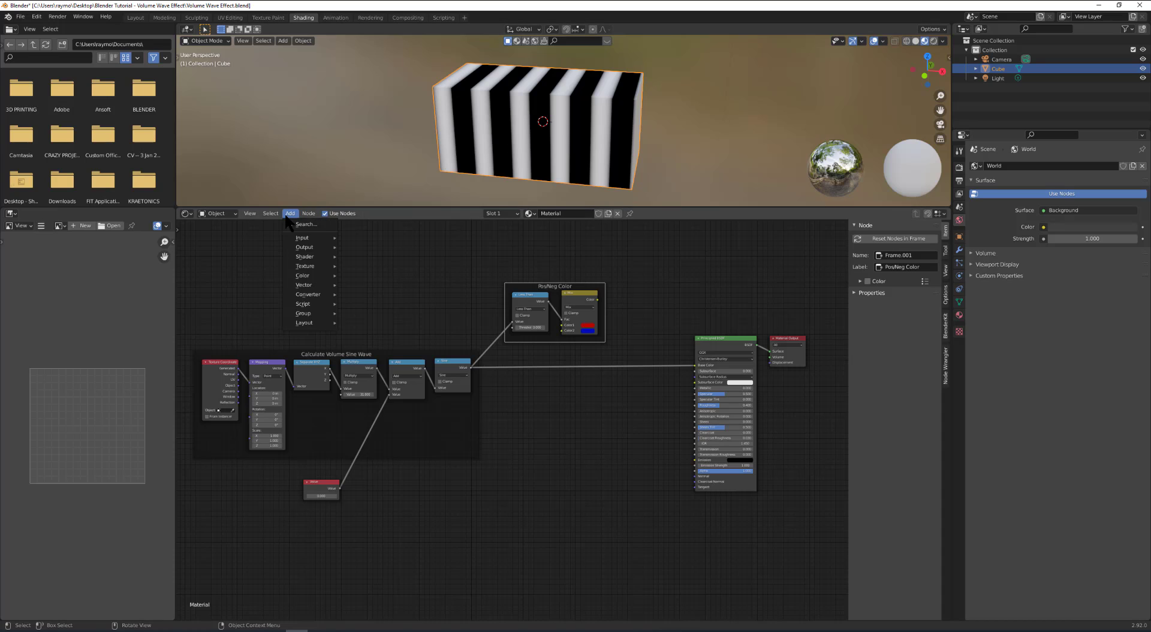
mouse_move(312, 294)
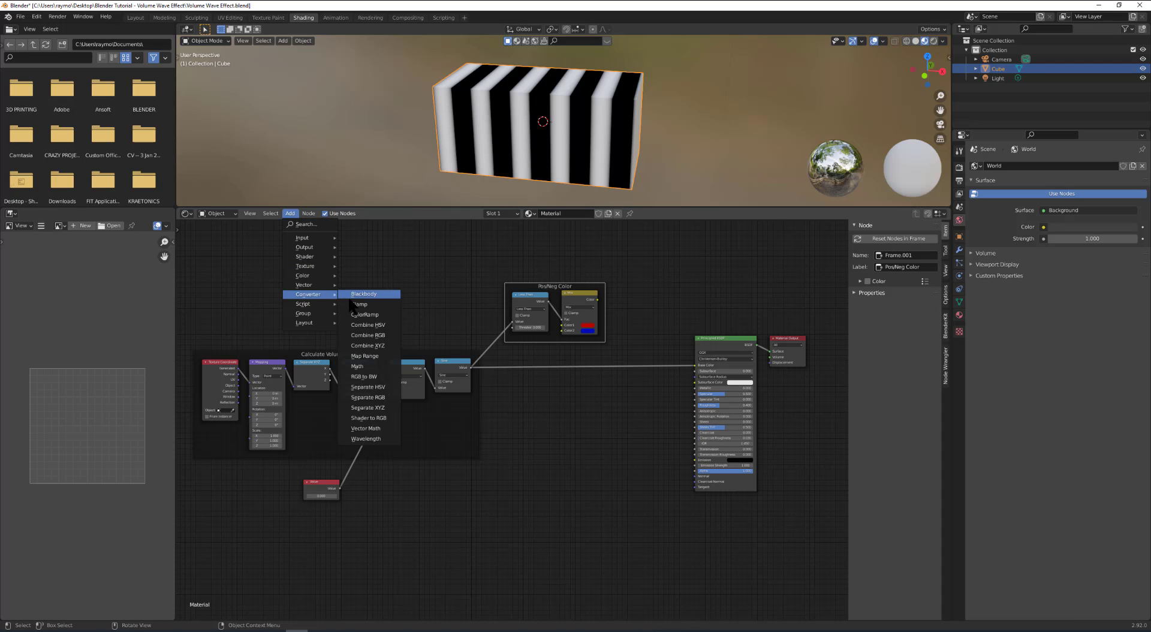
click(370, 366)
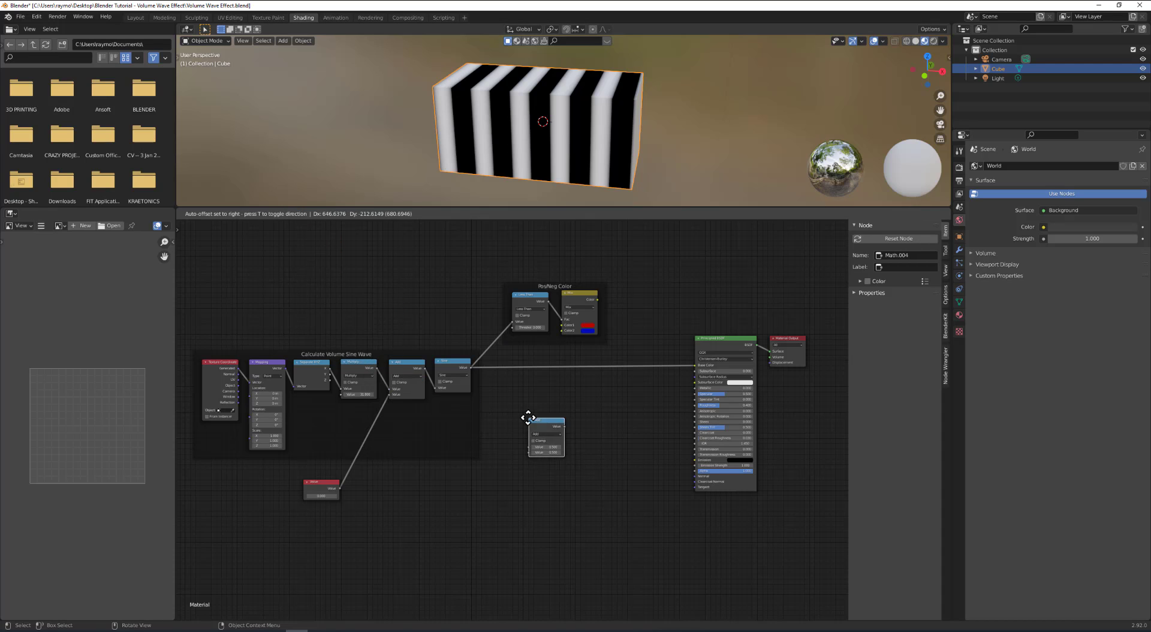
click(513, 401)
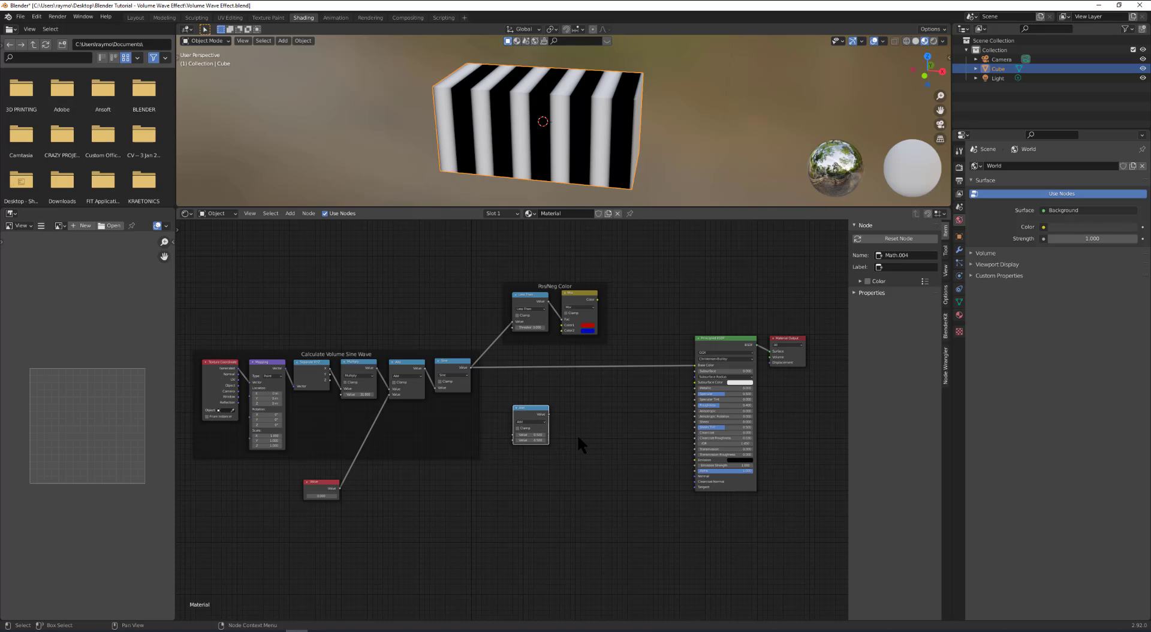
Set the new Math node to Absolute and feed the Sine output into it.
click(535, 422)
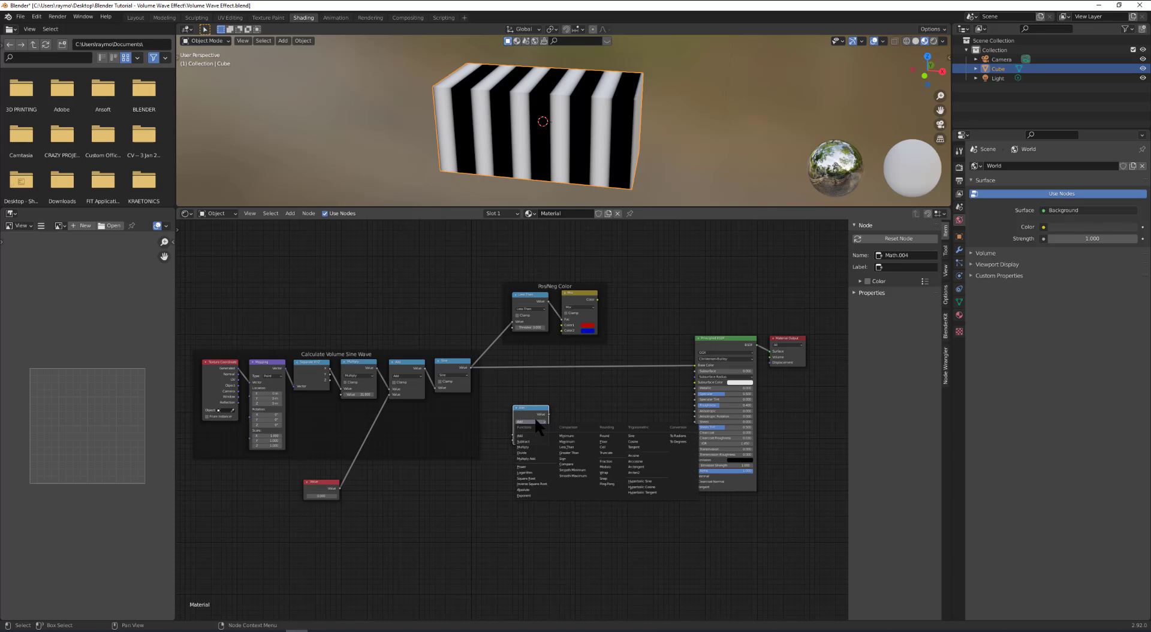
click(524, 489)
click(469, 374)
drag(471, 371, 695, 365)
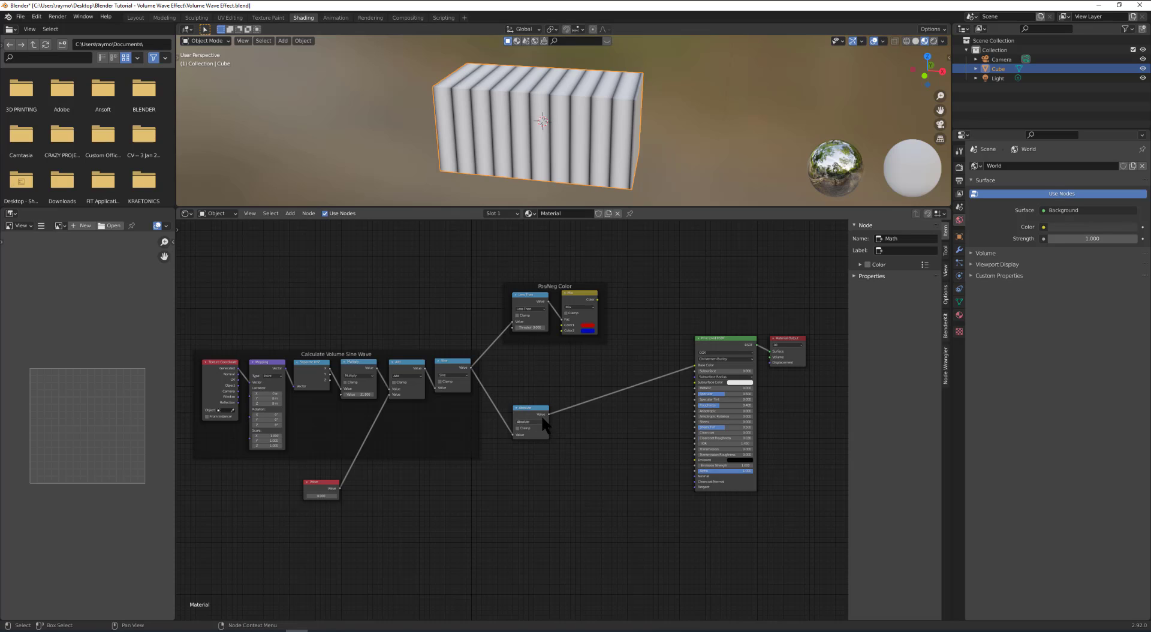
Duplicate the Absolute node and turn the copy into a Power node with exponent 0.500.
key(shift+d)
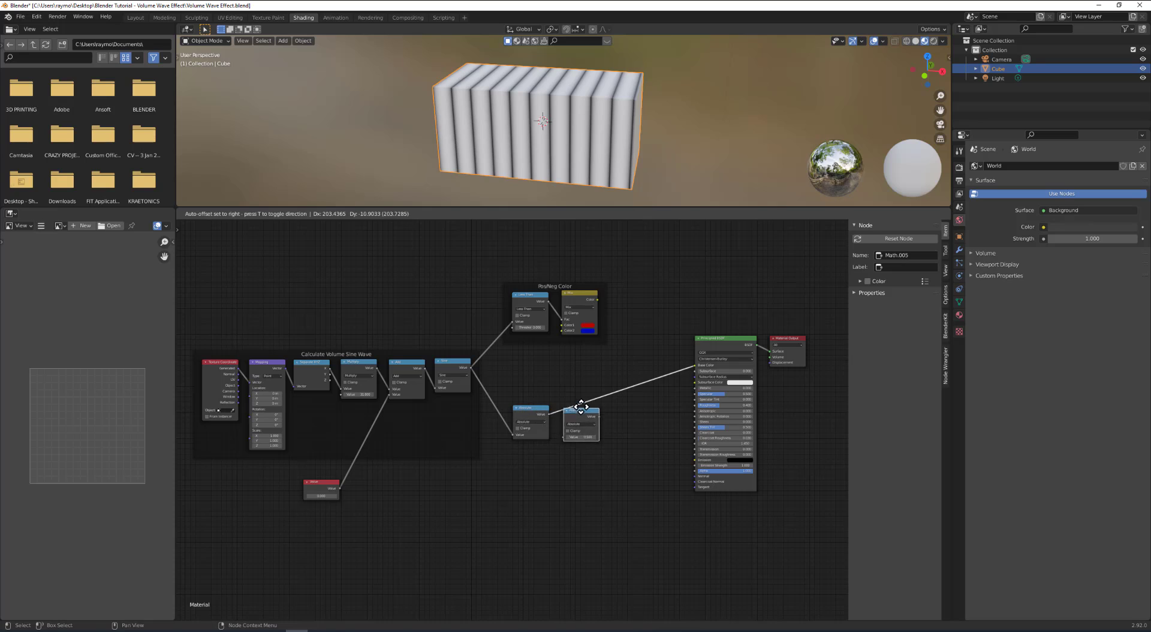
click(584, 406)
click(586, 419)
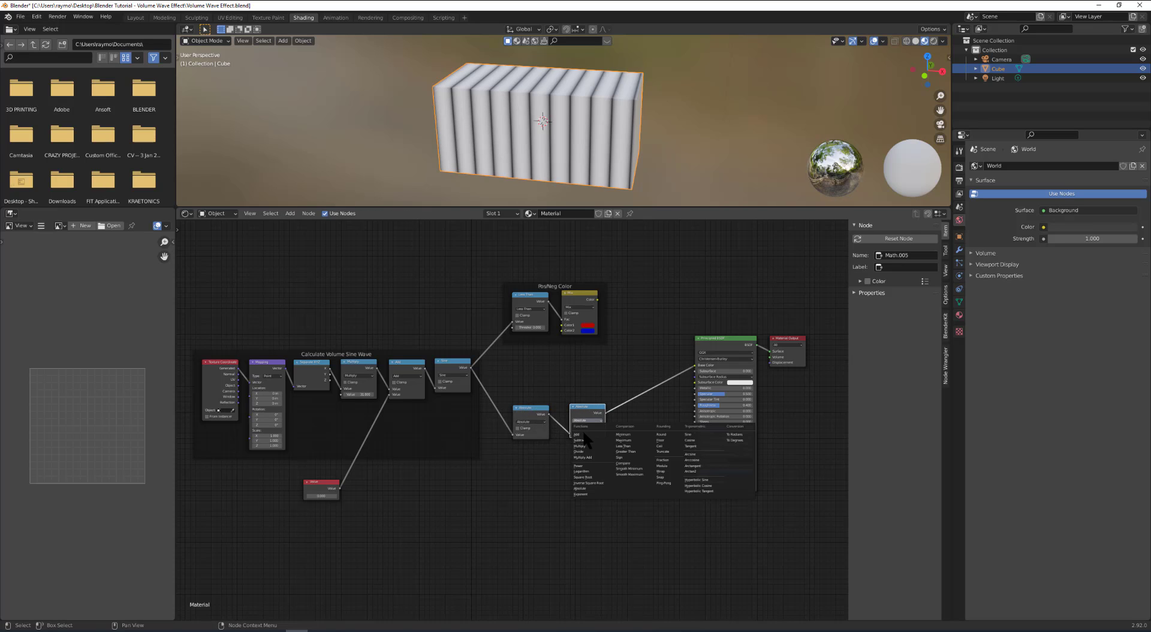
click(580, 465)
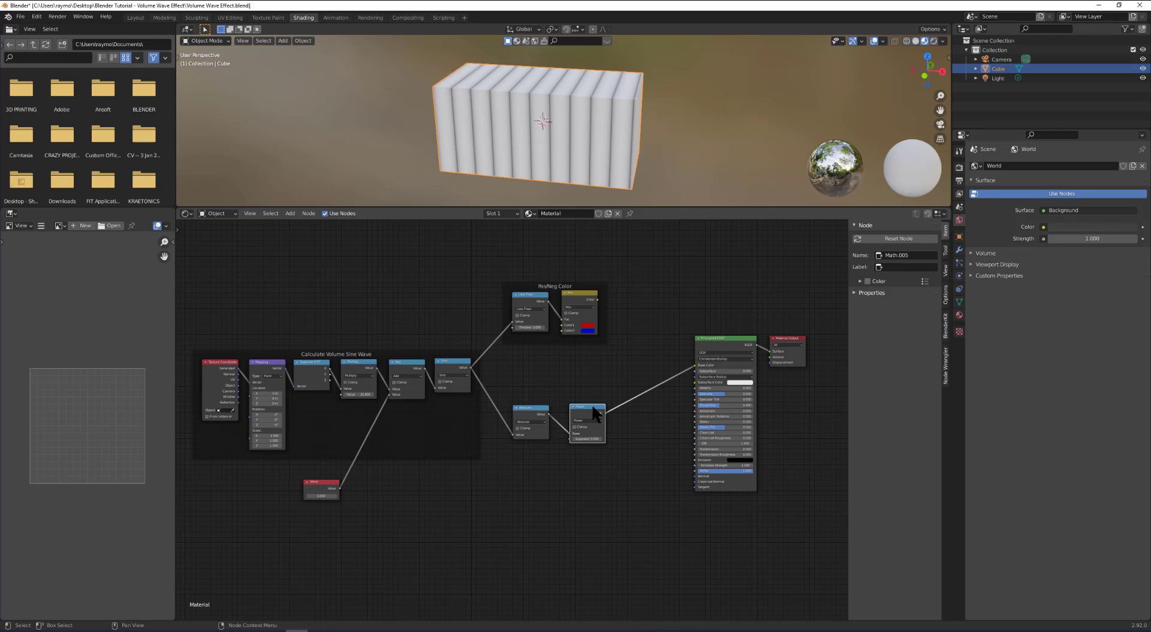
drag(594, 410, 585, 413)
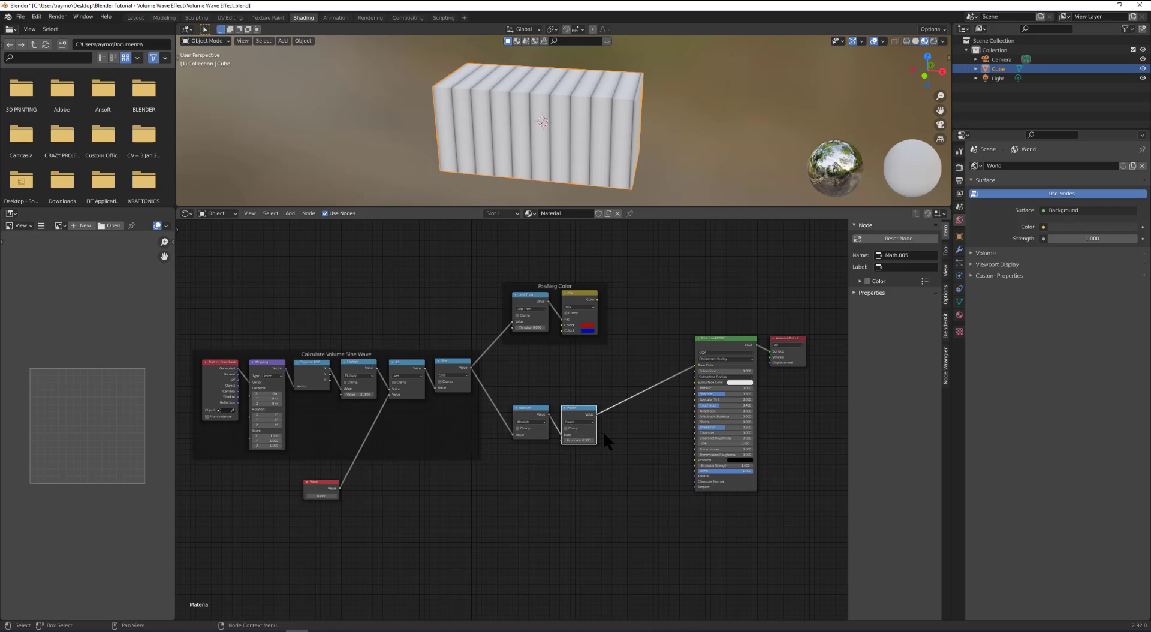
scroll(622, 427, up, 2)
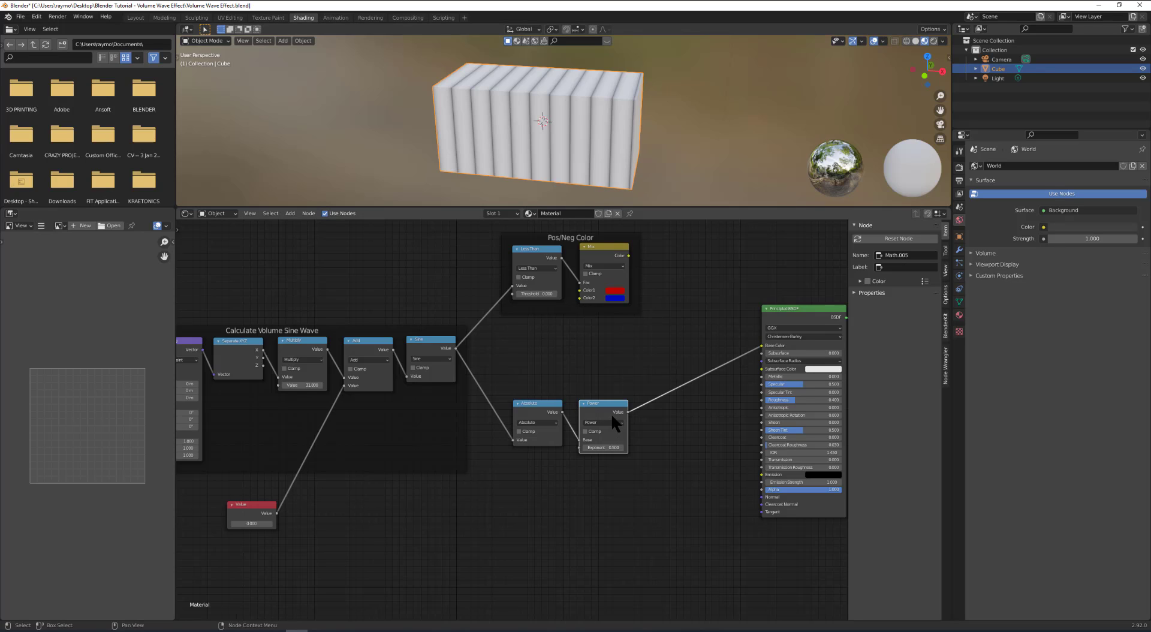
Insert a duplicate of the Power node before Principled BSDF as a Multiply node with value 1.
click(606, 398)
key(shift+d)
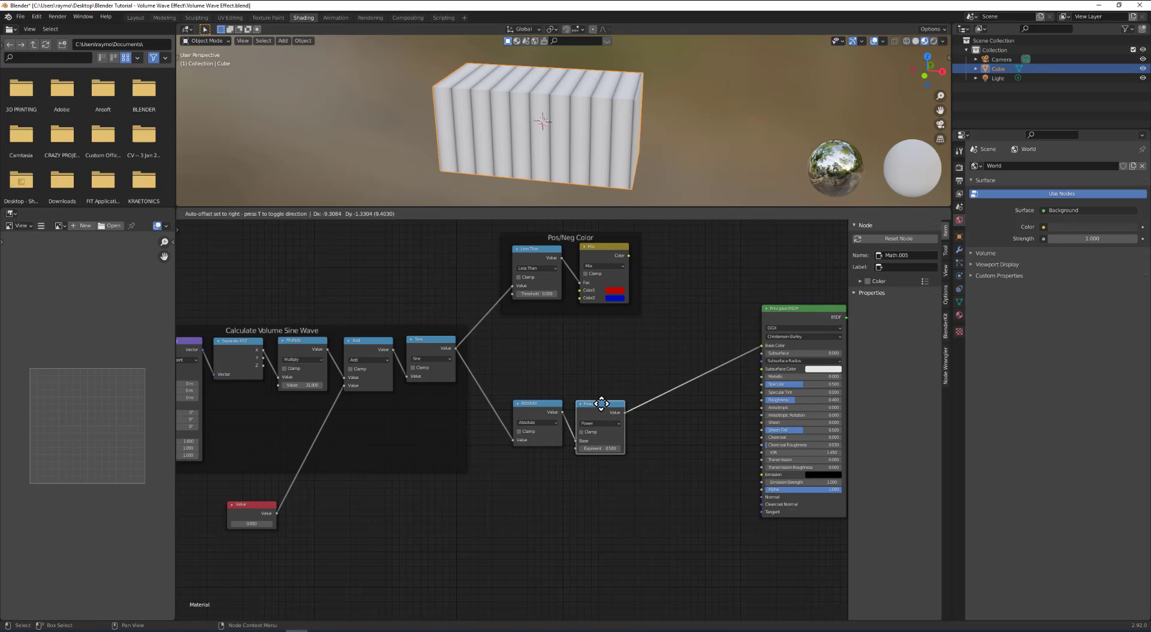
click(676, 400)
click(675, 420)
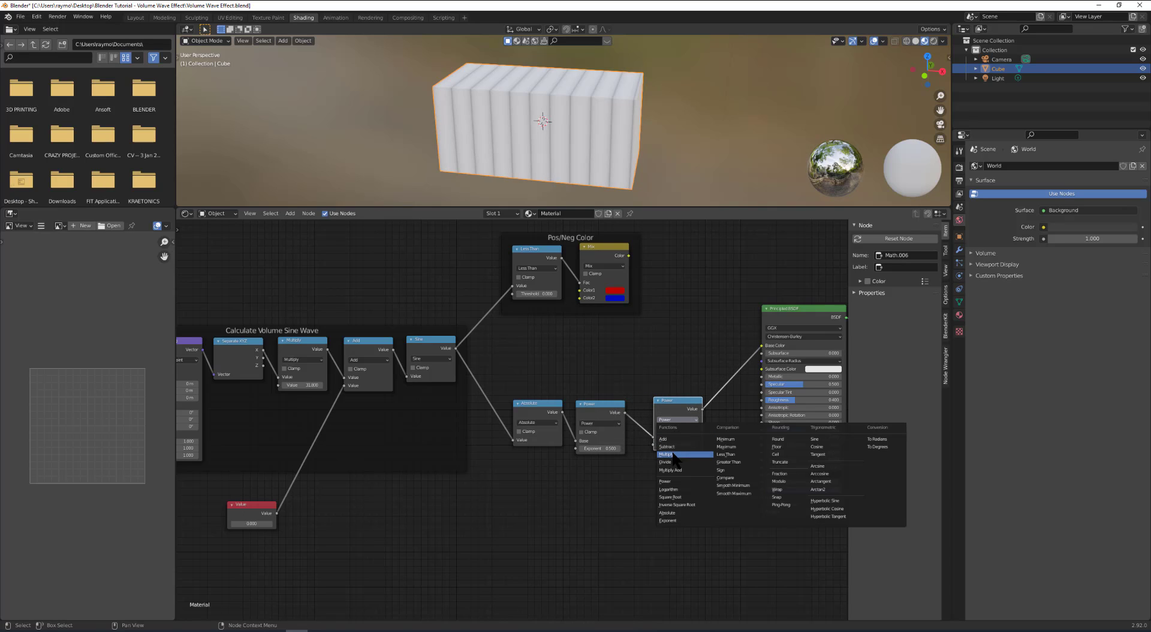
click(666, 454)
click(677, 444)
text(0.5)
key(BackSpace)
key(BackSpace)
key(BackSpace)
text(1)
key(Return)
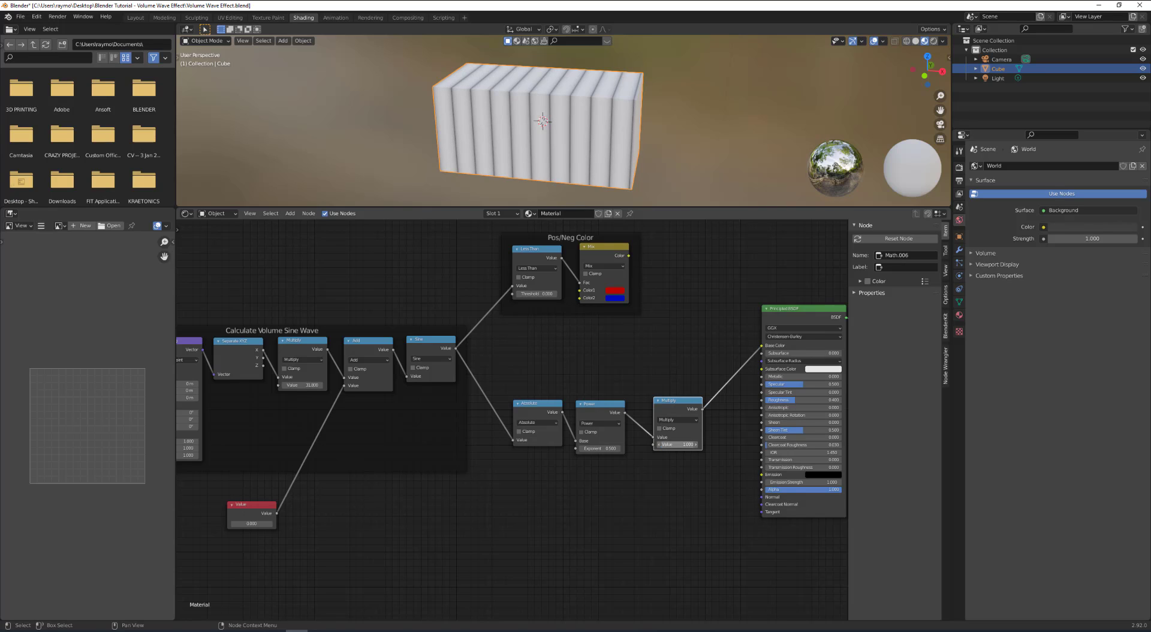
drag(682, 400, 671, 404)
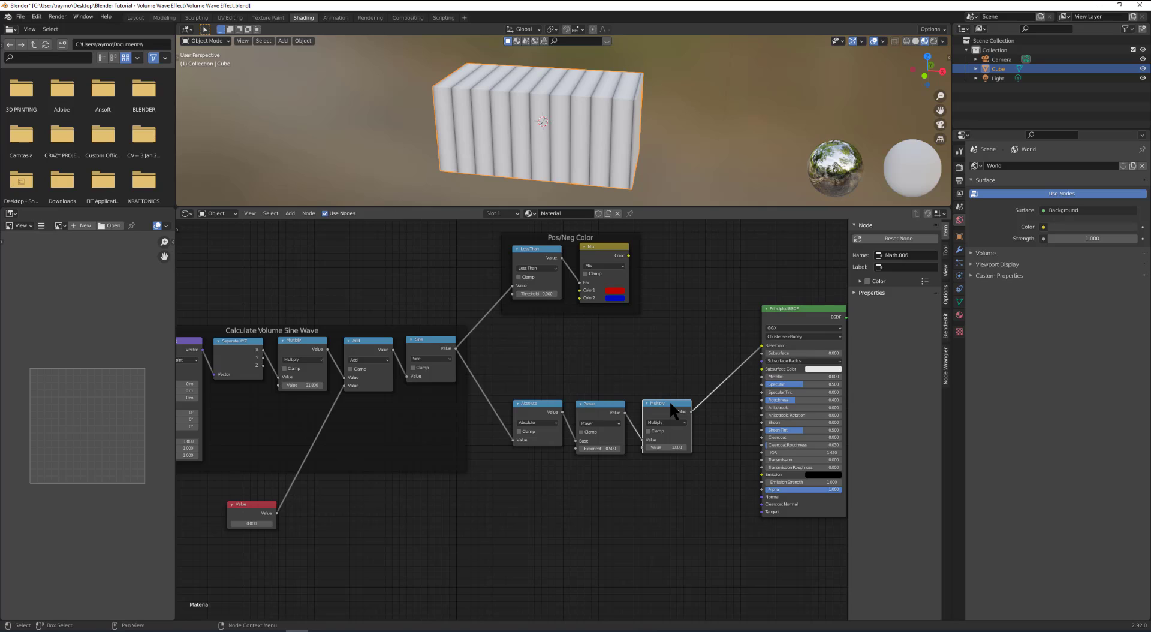
drag(494, 373, 732, 518)
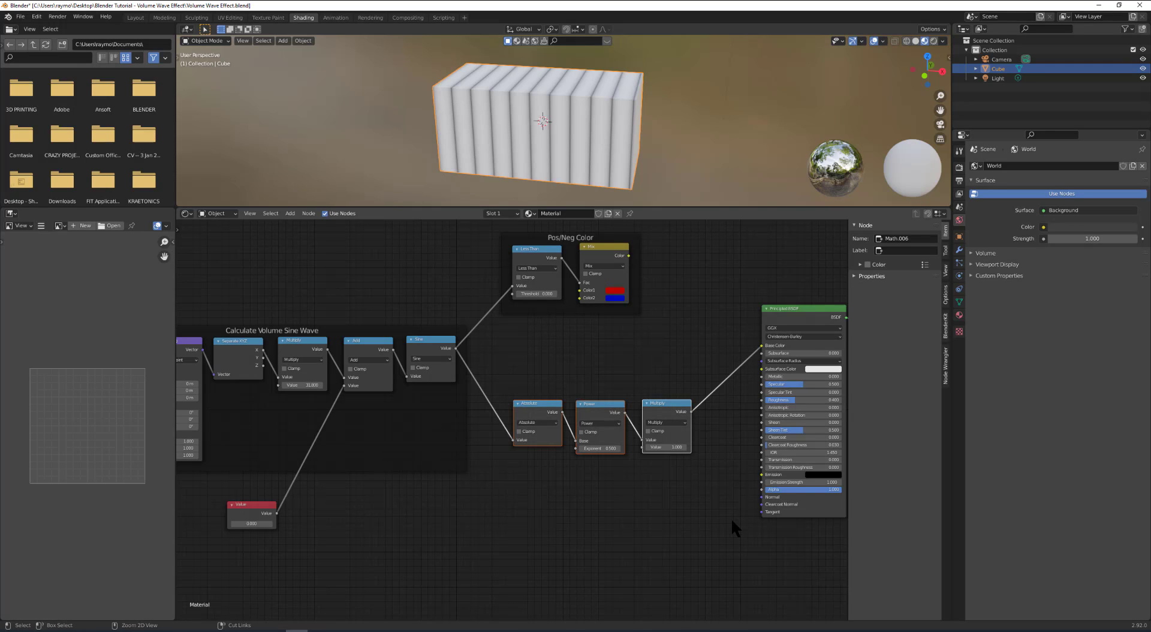
Frame the Absolute, Power and Multiply nodes as 'Amplitude Scaling' and move the Pos/Neg Color frame right and down.
key(ctrl+j)
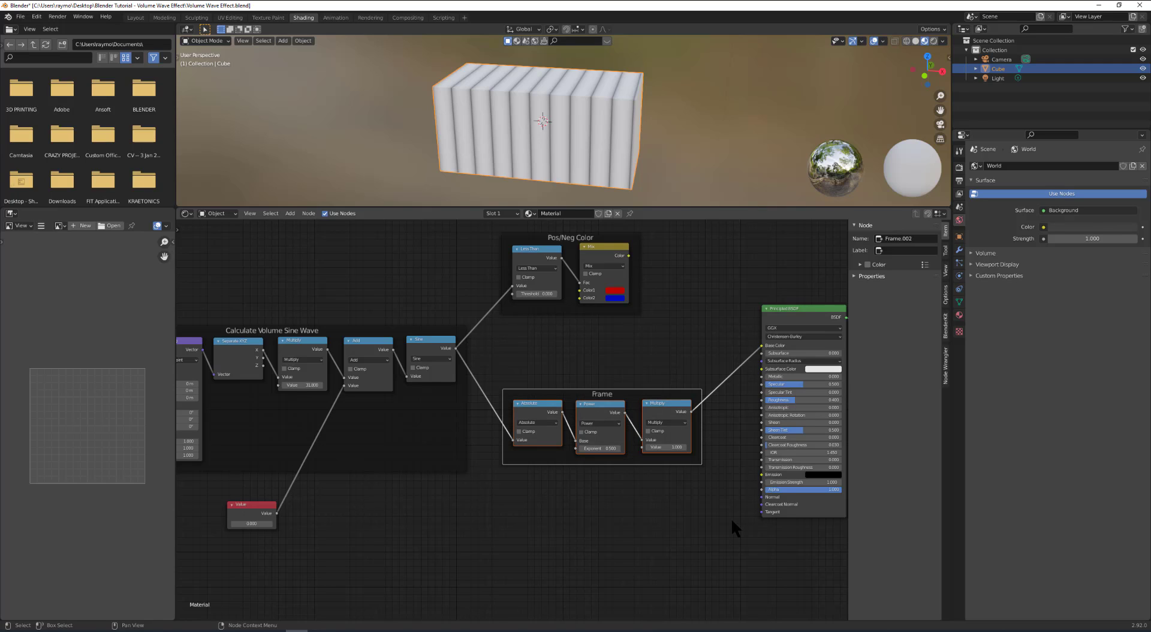
click(910, 251)
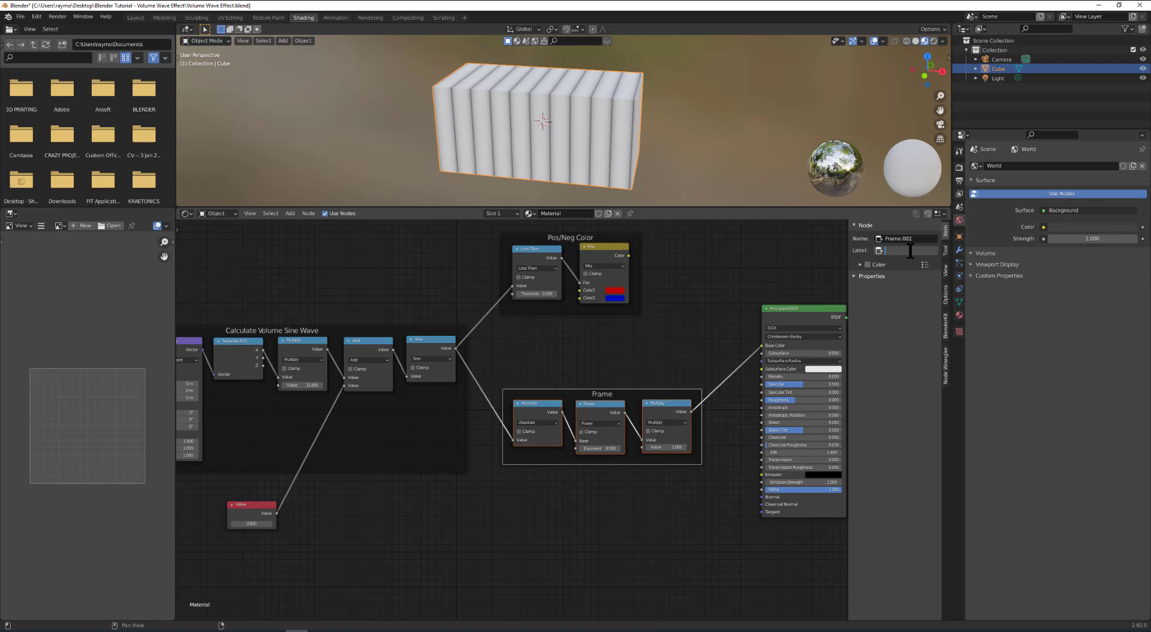
text(Amplitude Scaling)
key(Return)
drag(573, 238, 590, 273)
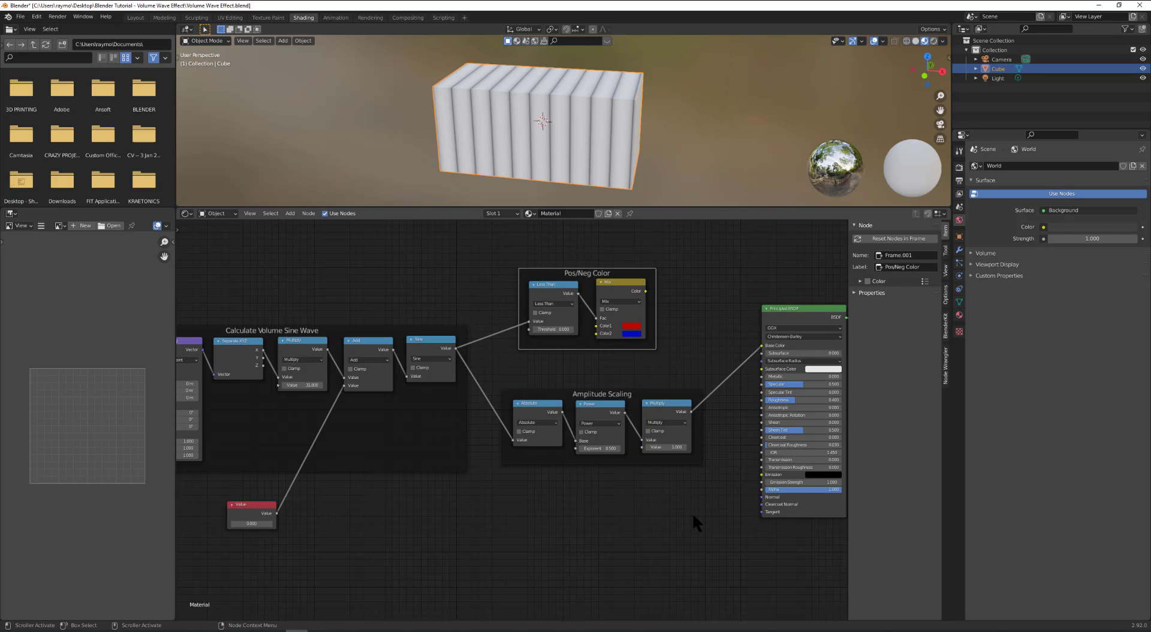
middle_drag(688, 516, 489, 528)
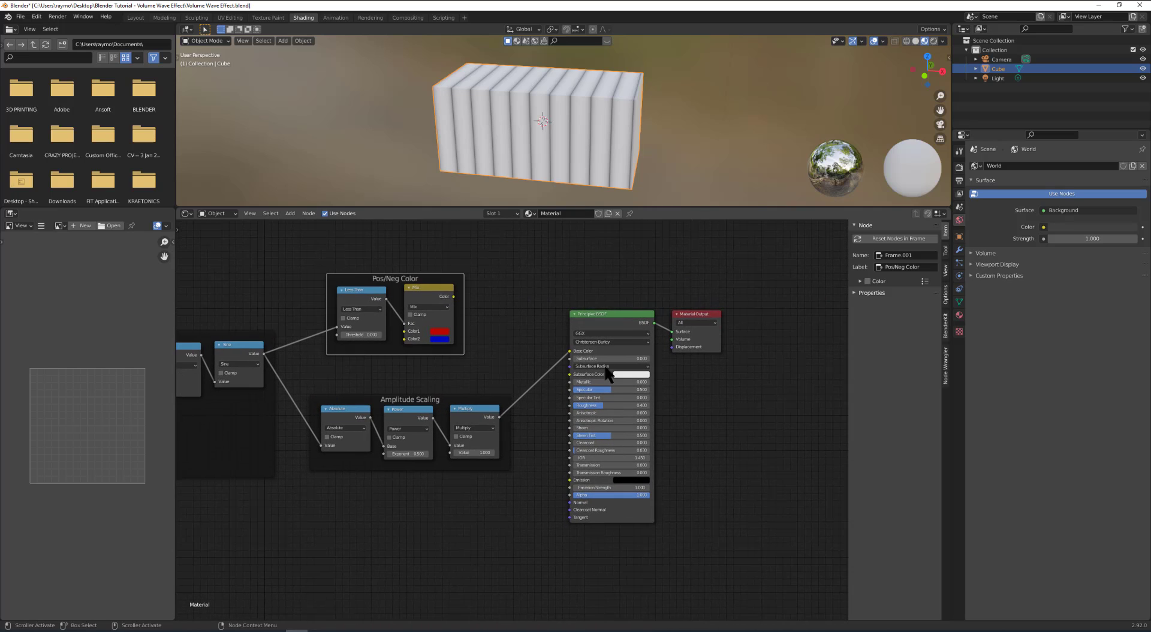
Delete the Principled BSDF and add a Principled Volume node beside Material Output.
click(613, 321)
key(Delete)
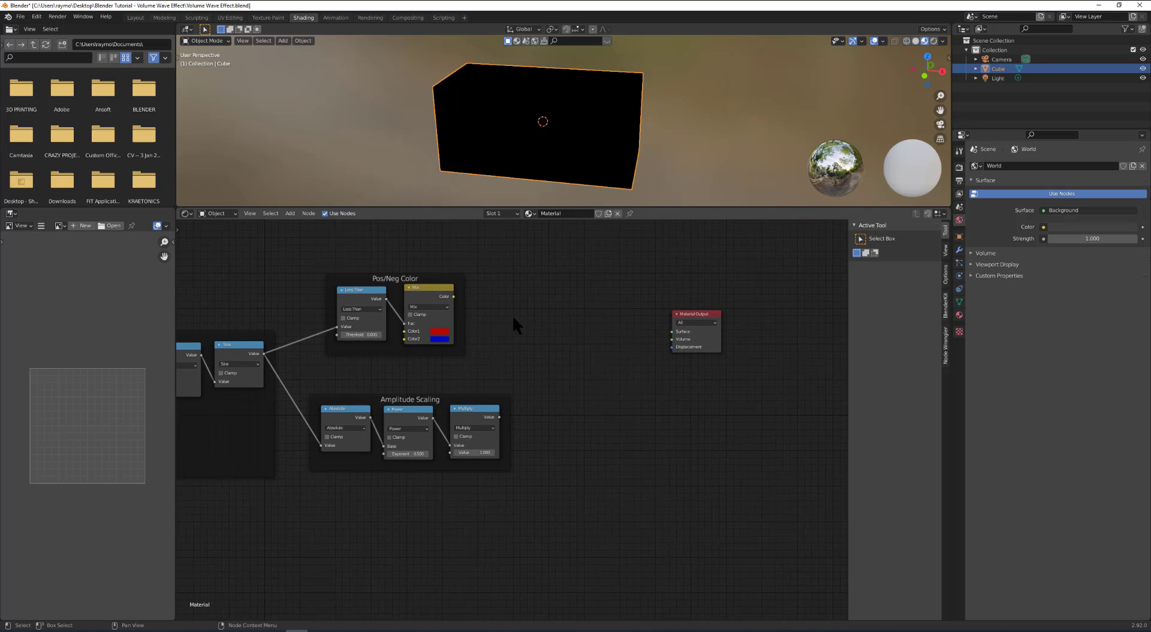
click(291, 214)
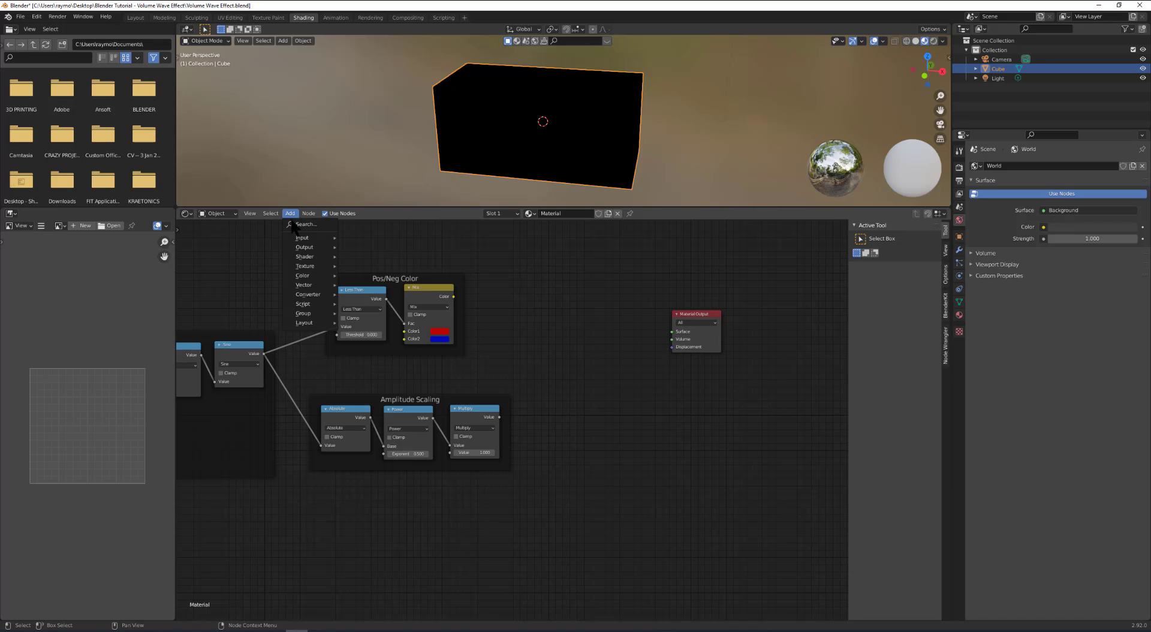
mouse_move(312, 278)
mouse_move(305, 257)
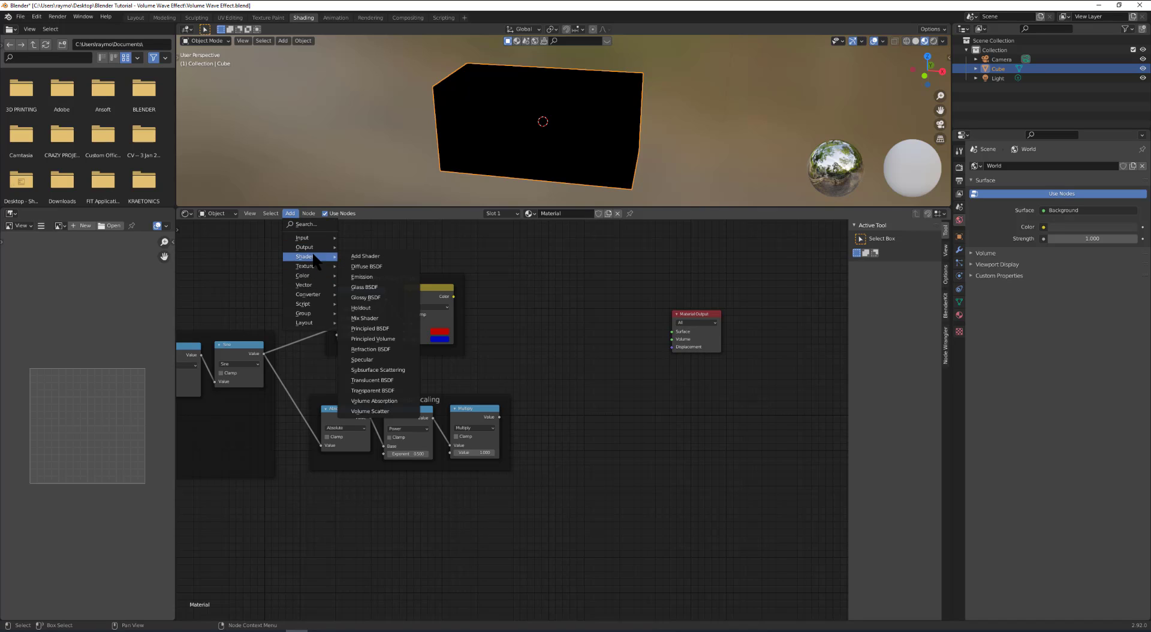
click(380, 338)
click(558, 306)
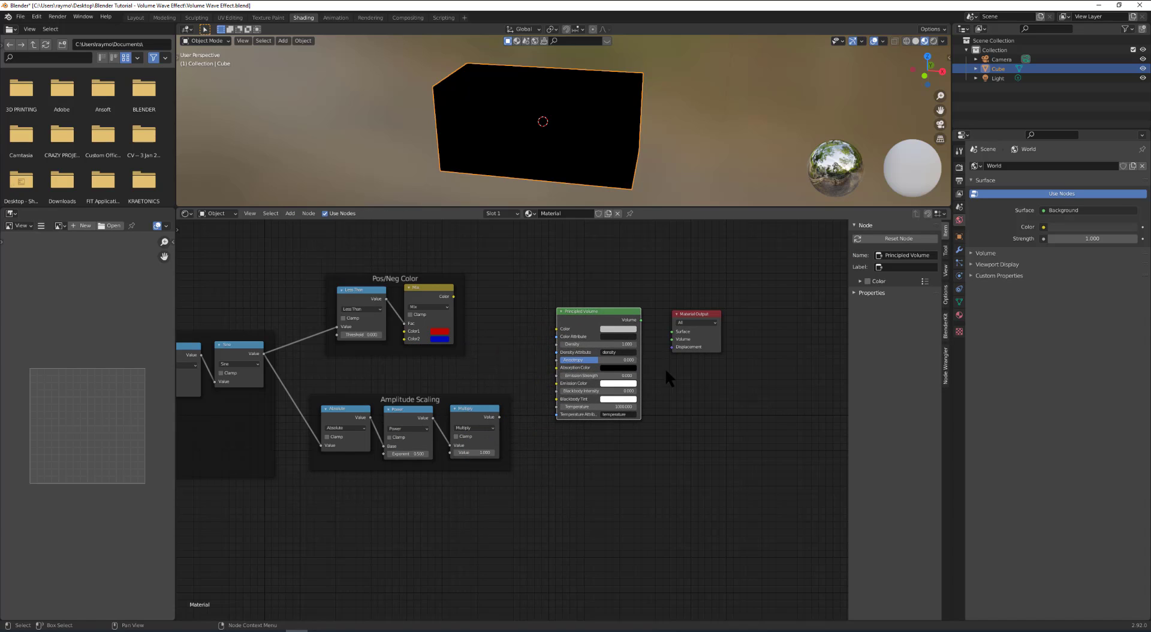
Connect Principled Volume to the output's Volume, the Mix colour to Color, and the Multiply result to Density.
drag(641, 320, 671, 340)
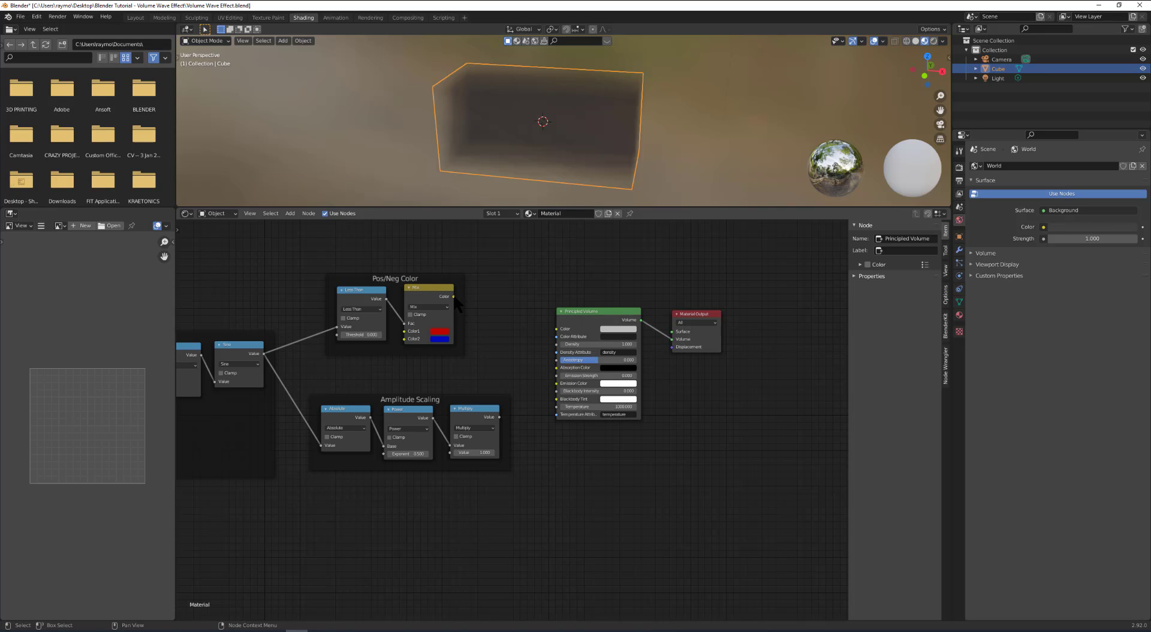
drag(453, 296, 557, 329)
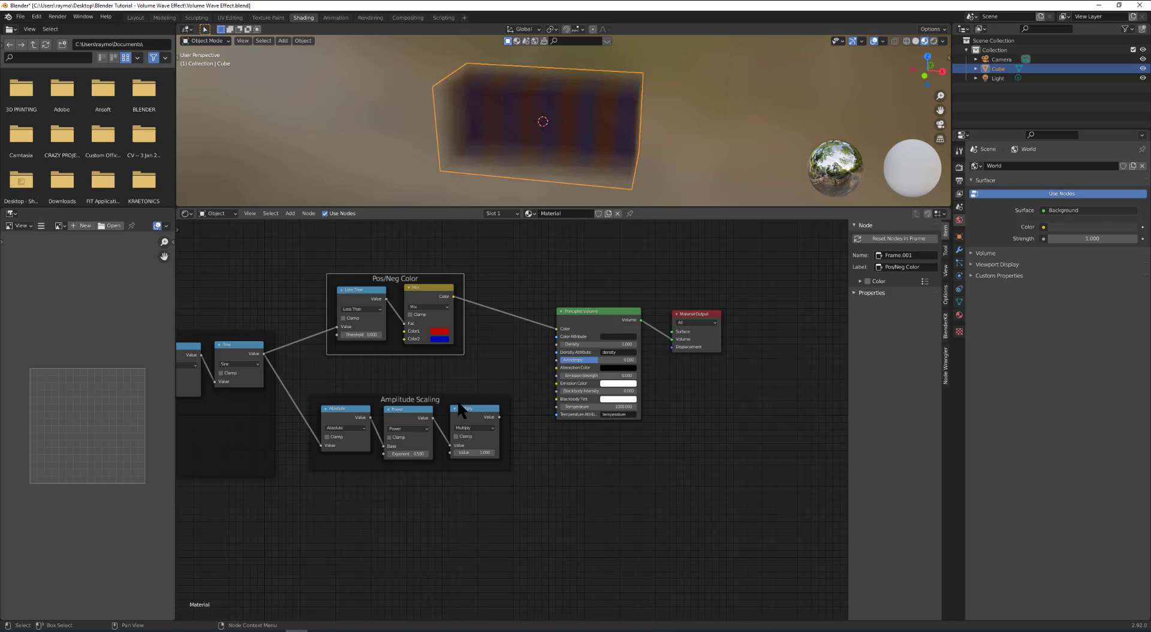
drag(500, 417, 557, 345)
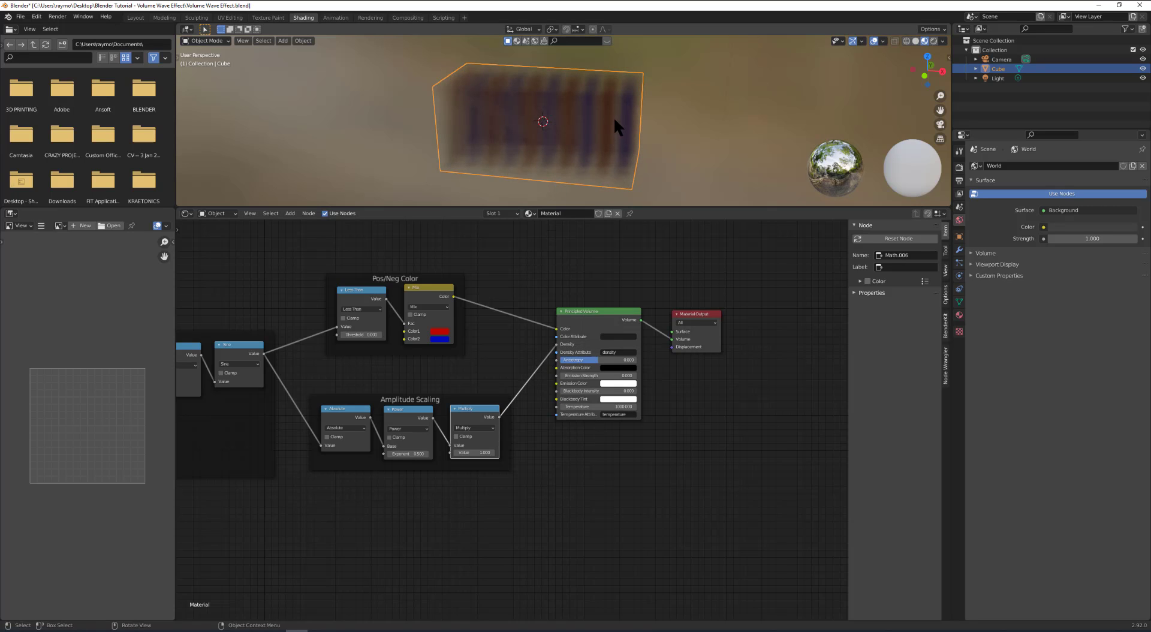
Lower the sine wave's Multiply value to widen the bands, then slide the Value node's offset.
scroll(603, 119, up, 2)
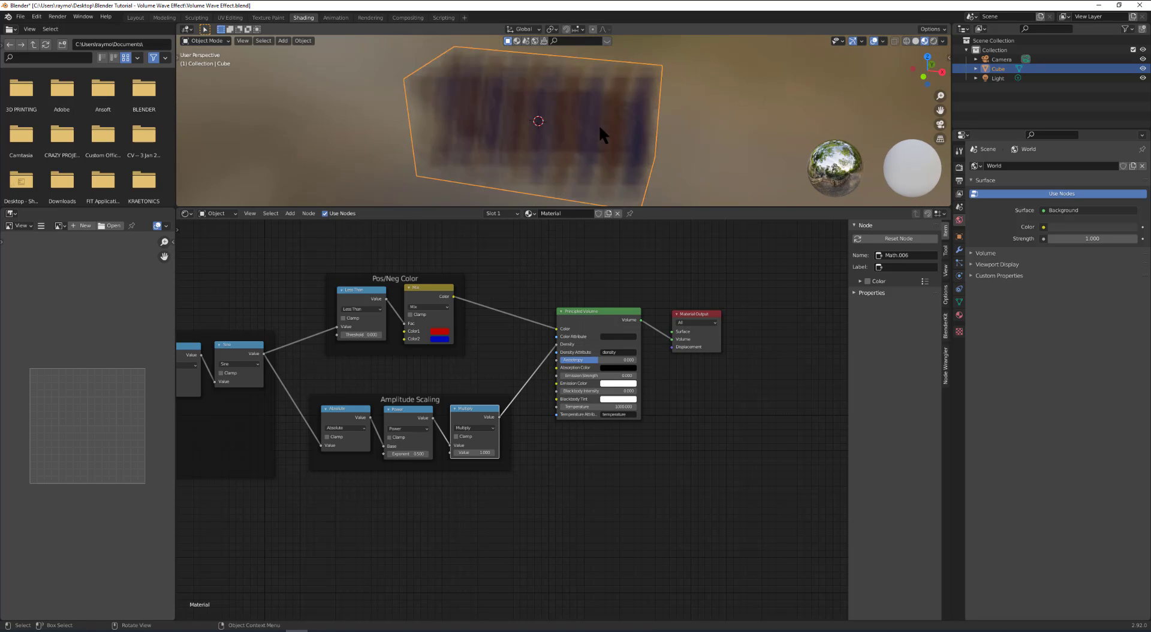
middle_drag(292, 501, 601, 498)
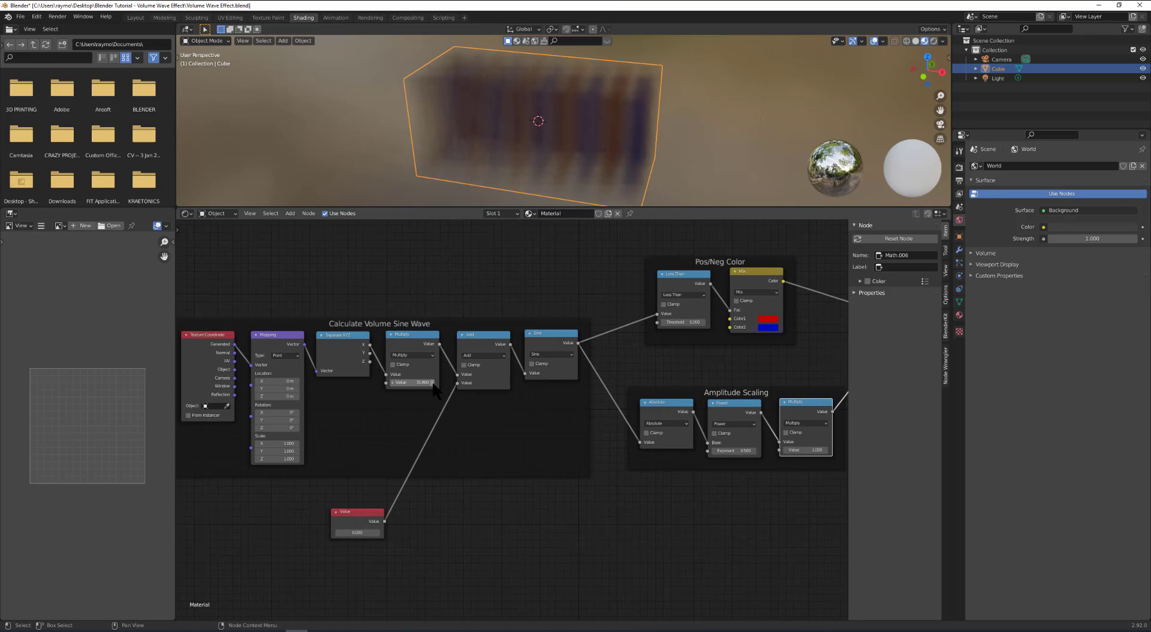
drag(433, 384, 318, 384)
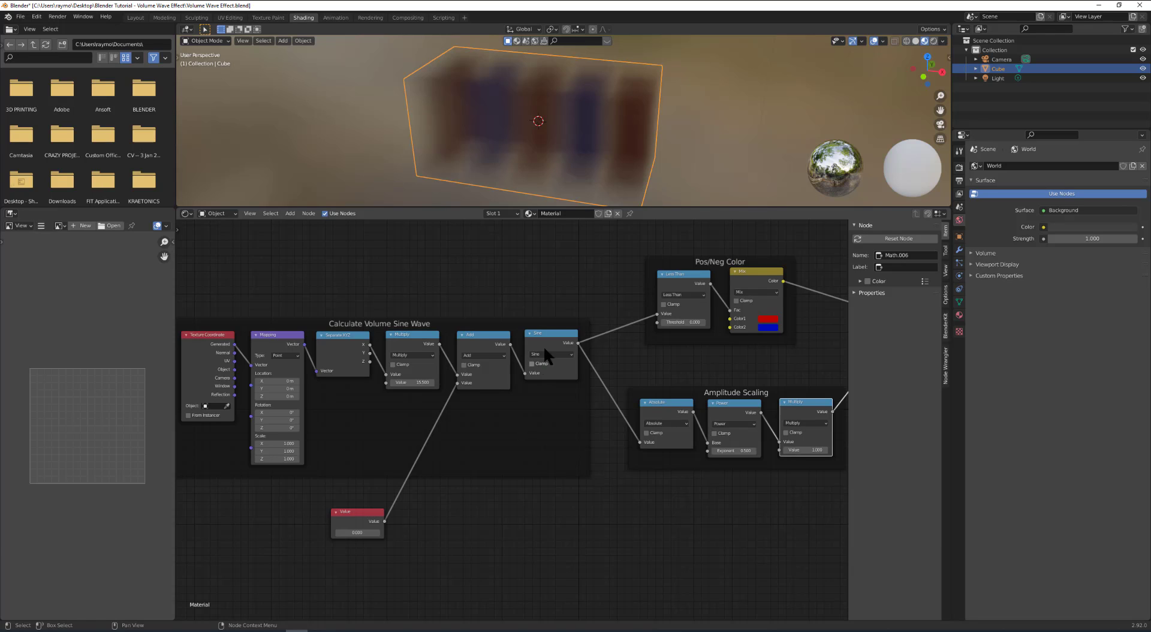
middle_drag(621, 159, 615, 161)
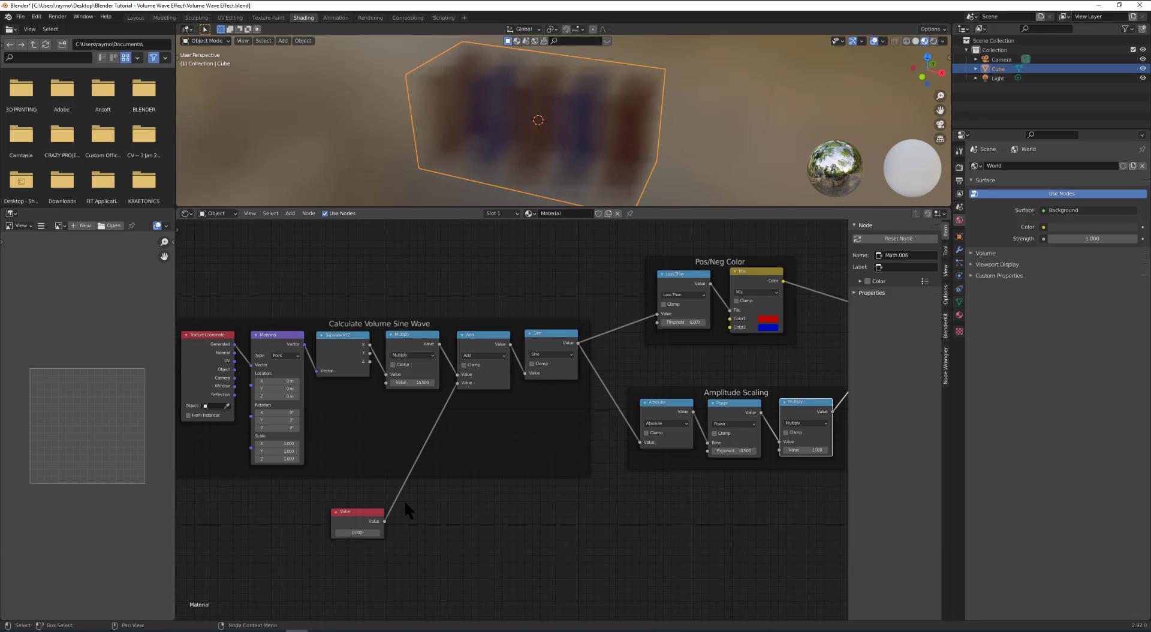
drag(380, 533, 351, 533)
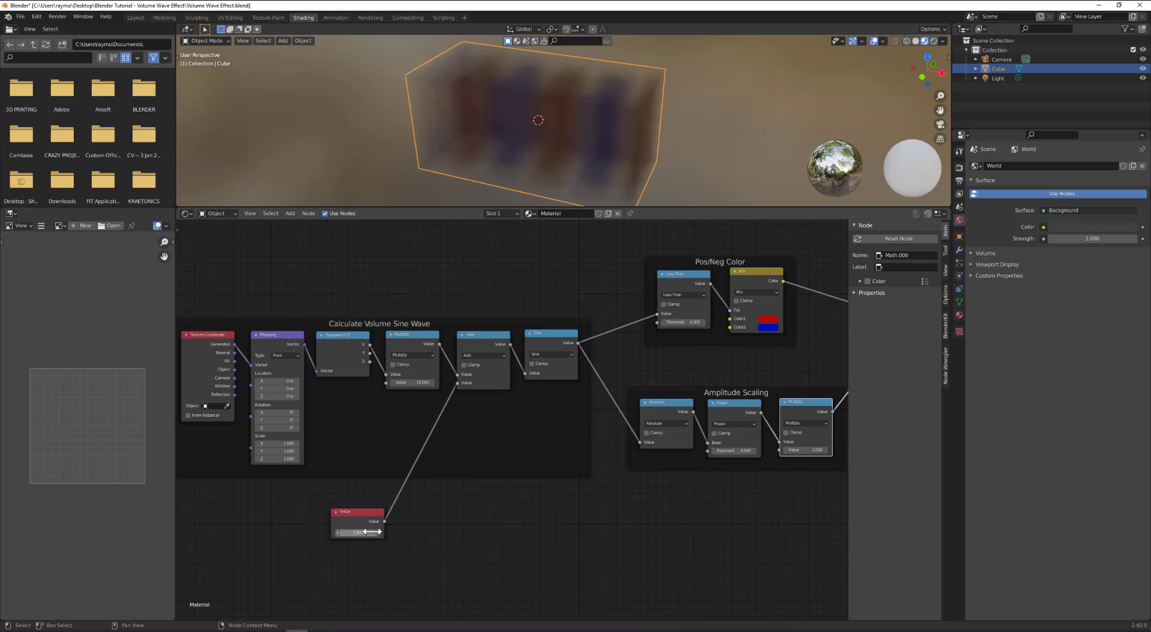
Enter 0 into the Value node's offset field to reset the wave offset to 0.000.
click(362, 532)
text(0)
key(Return)
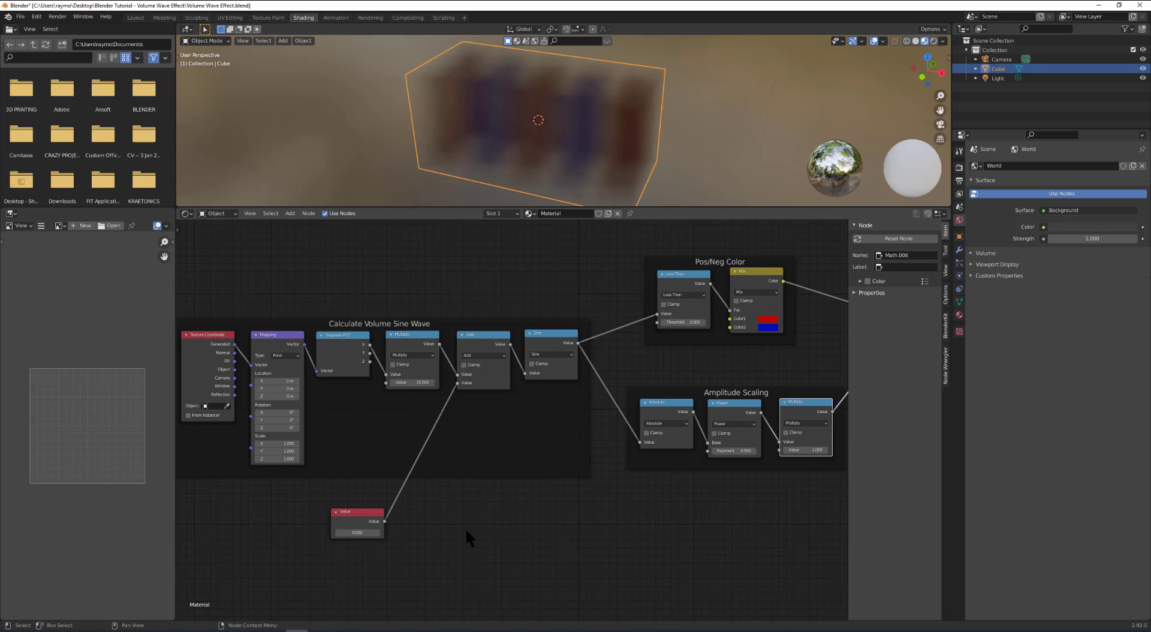
click(352, 530)
key(Return)
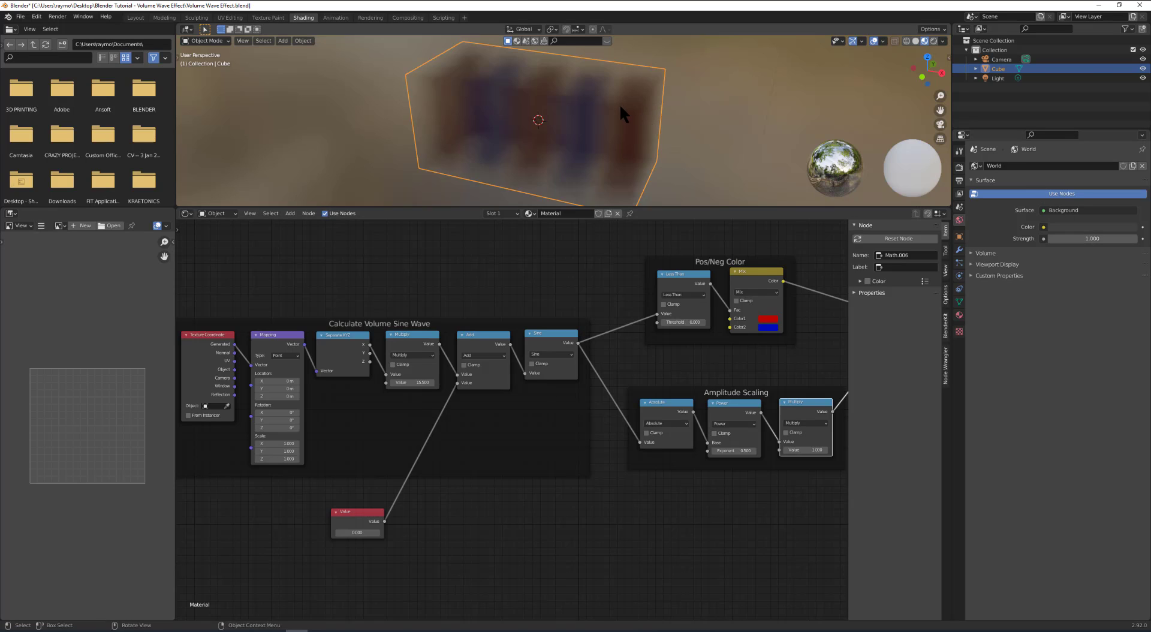
Set the render engine to Cycles with GPU Compute as the device.
click(959, 167)
click(1056, 167)
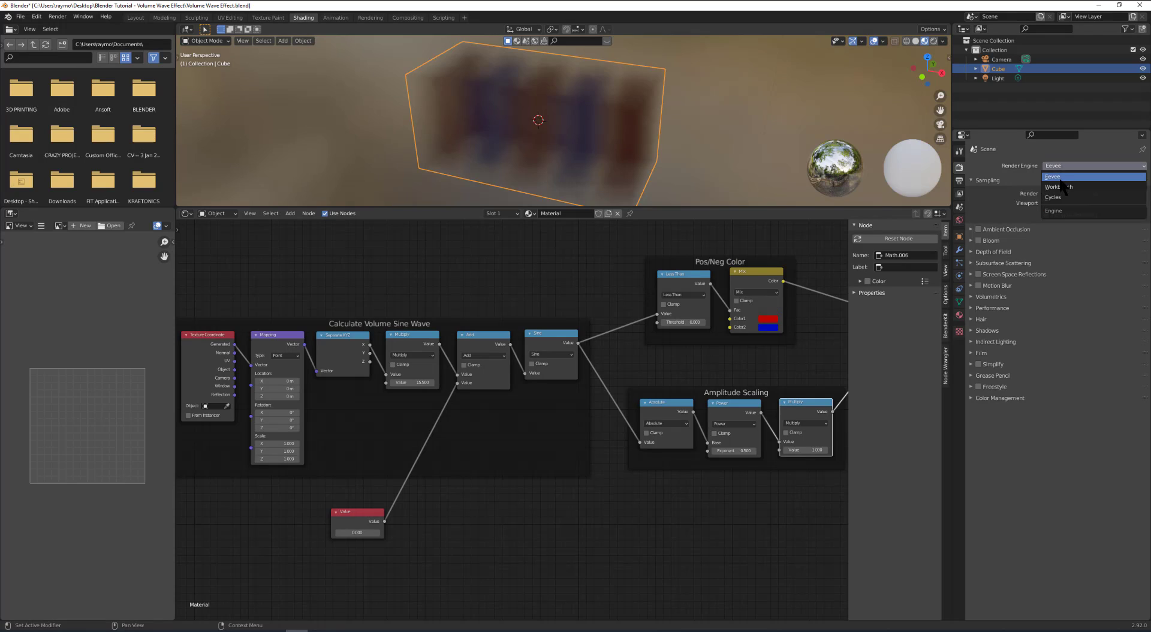
click(1057, 196)
click(1058, 187)
click(1061, 200)
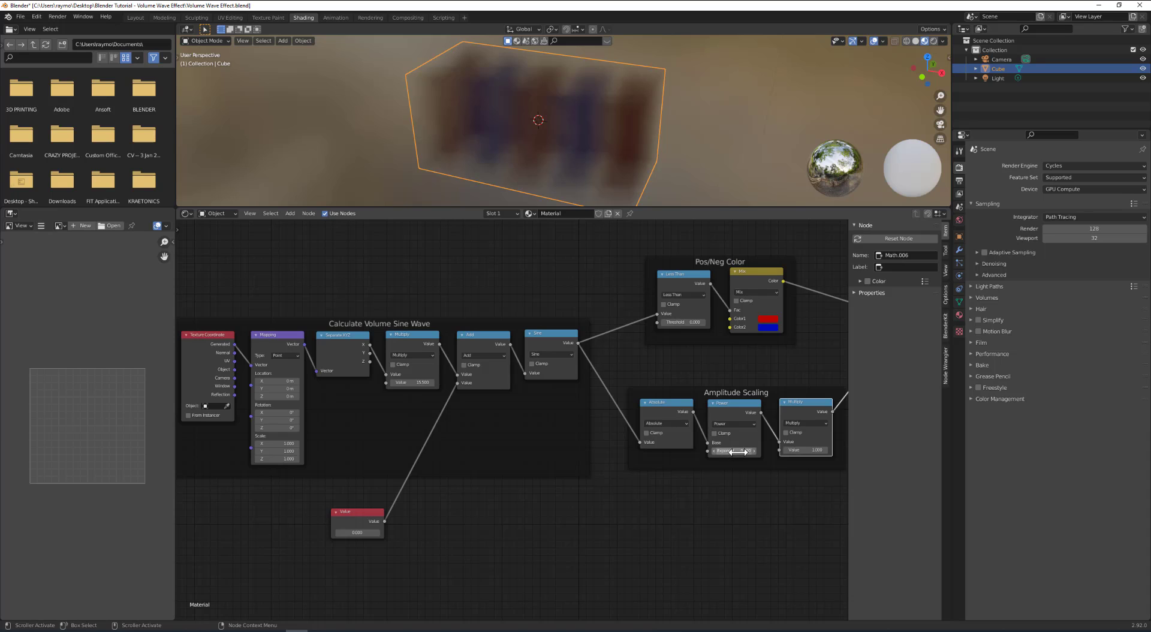
Slide the Value node's wave offset to move the red-blue bands.
middle_drag(737, 488, 545, 495)
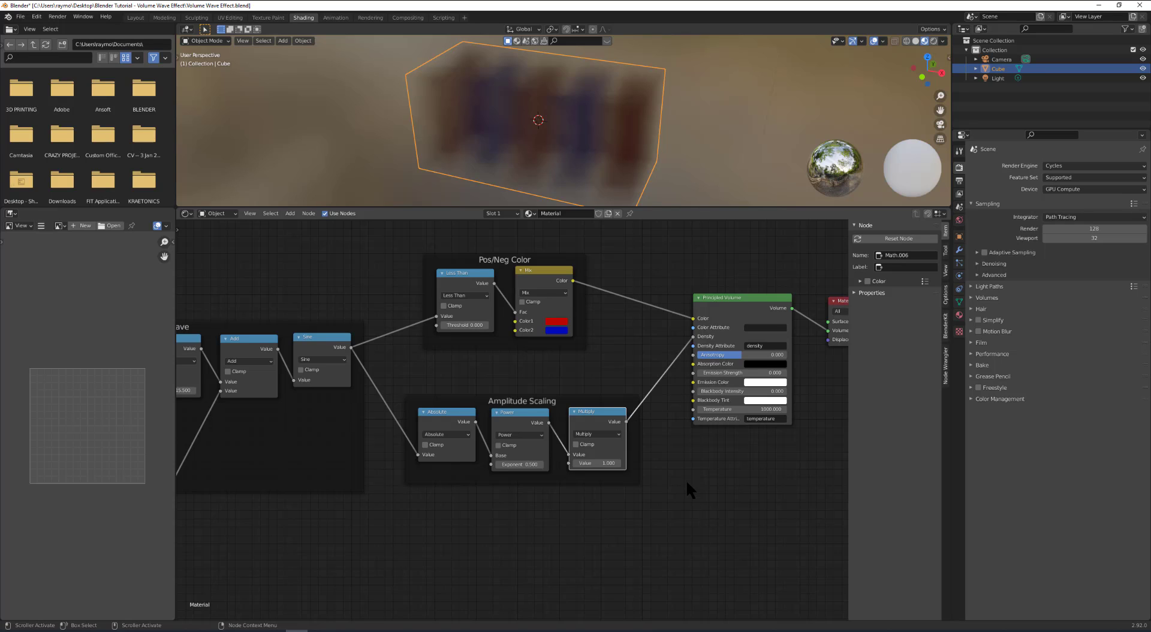
scroll(686, 480, down, 2)
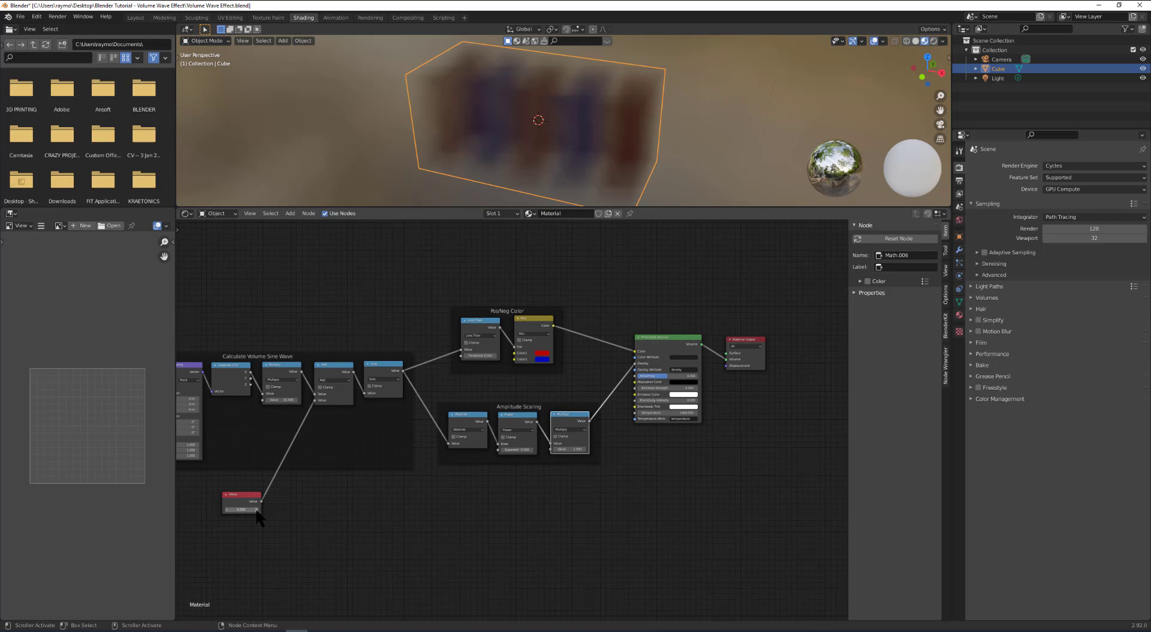
mouse_move(256, 509)
mouse_down()
mouse_move(317, 509)
mouse_move(270, 510)
mouse_up()
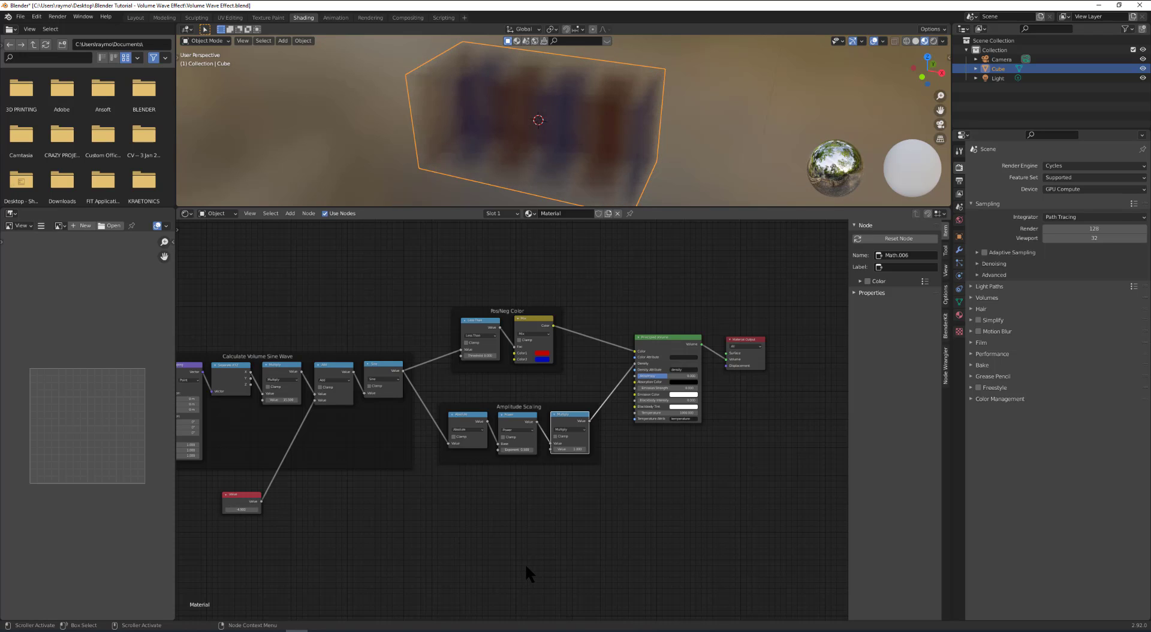